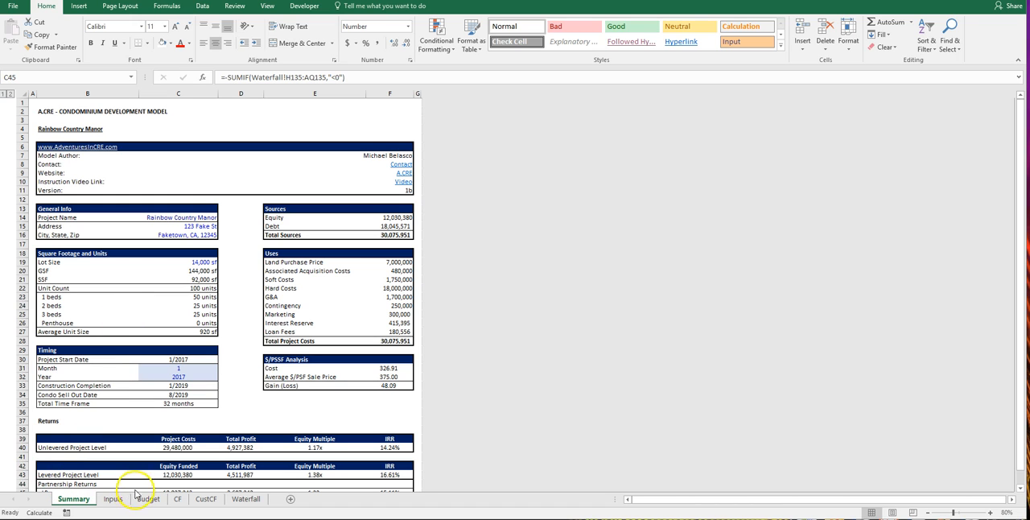
Step: Open the Waterfall sheet and survey its inputs, return metrics and tiered cash flow sections
{"action": "left_click", "coordinate": [245, 499]}
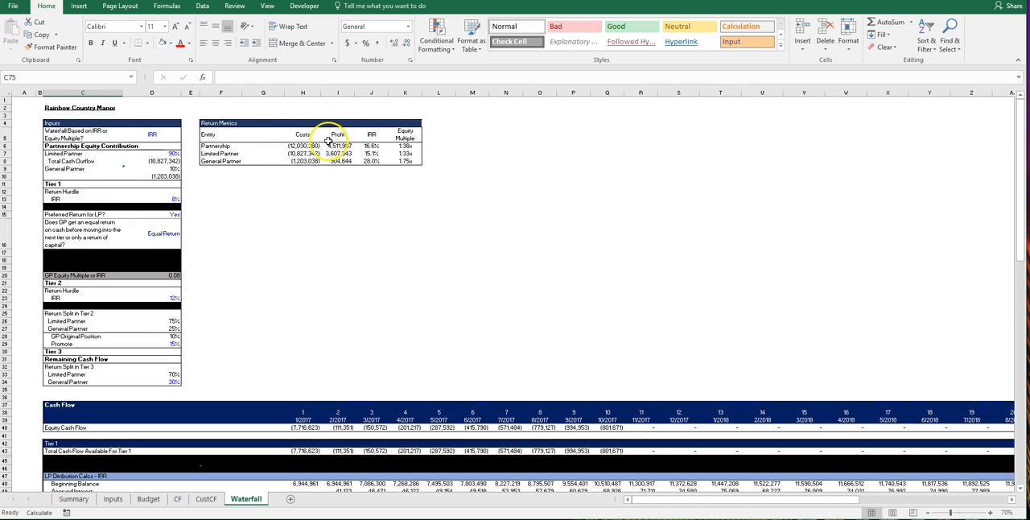
{"action": "scroll", "coordinate": [369, 357], "scroll_direction": "down", "scroll_amount": 5}
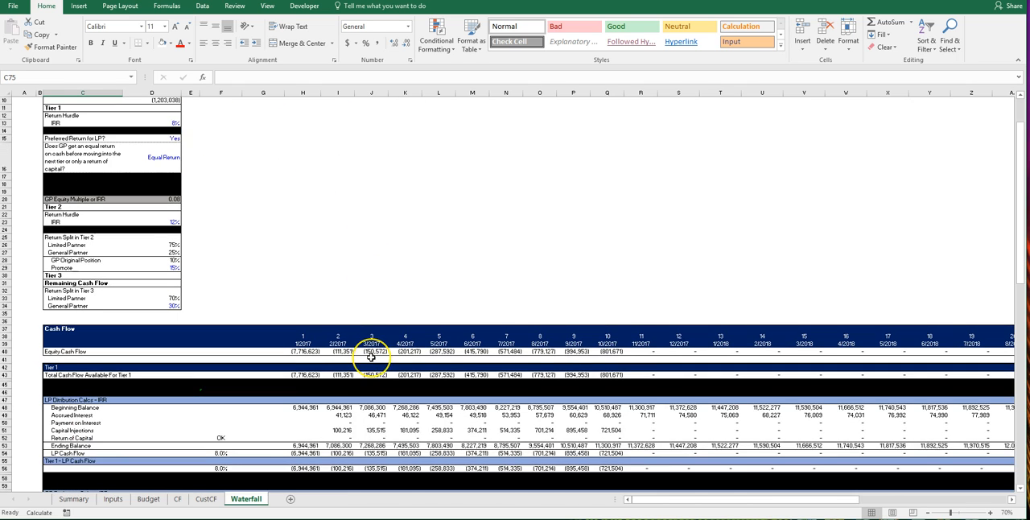
{"action": "scroll", "coordinate": [371, 357], "scroll_direction": "down", "scroll_amount": 4}
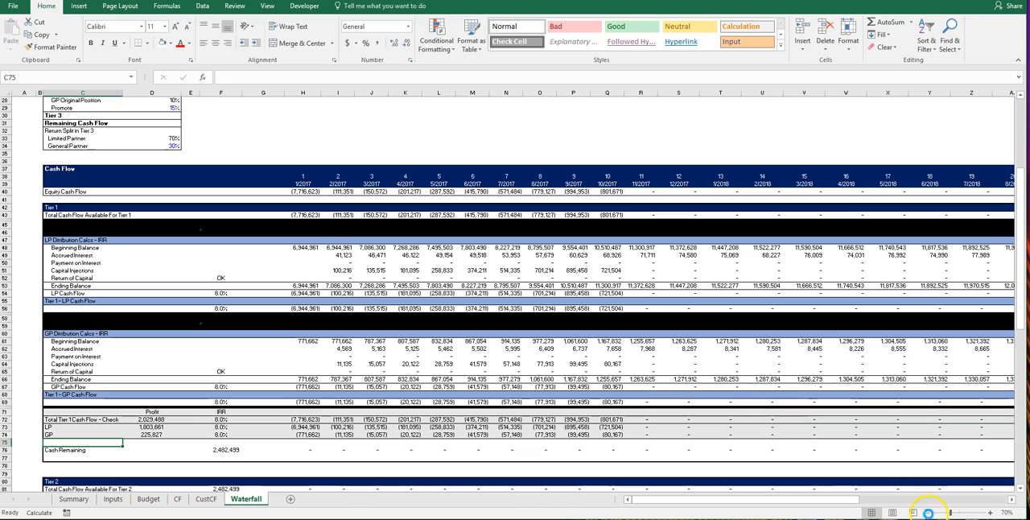
{"action": "left_click", "coordinate": [928, 514]}
{"action": "left_click", "coordinate": [928, 514]}
{"action": "left_click", "coordinate": [928, 513]}
{"action": "left_click", "coordinate": [928, 514]}
{"action": "scroll", "coordinate": [706, 409], "scroll_direction": "down", "scroll_amount": 8}
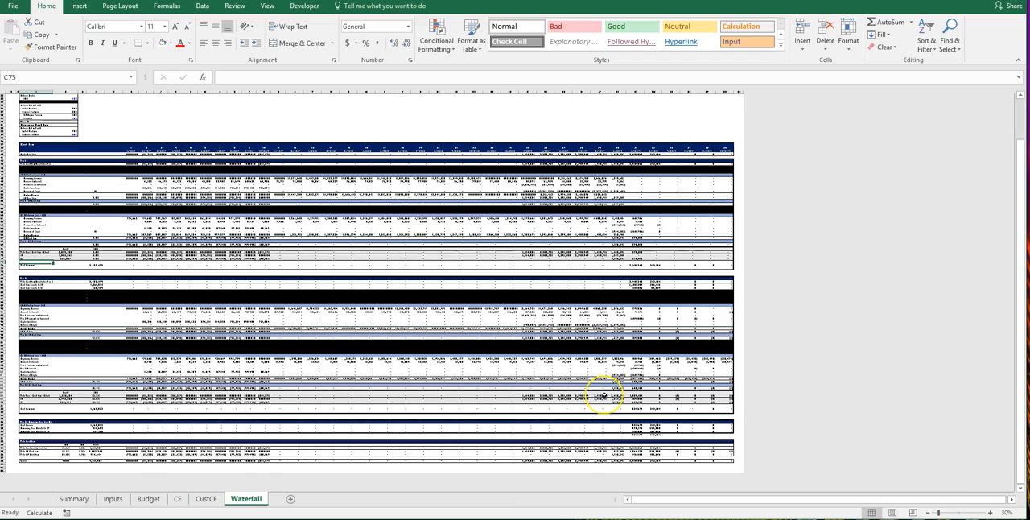
{"action": "scroll", "coordinate": [603, 396], "scroll_direction": "up", "scroll_amount": 6}
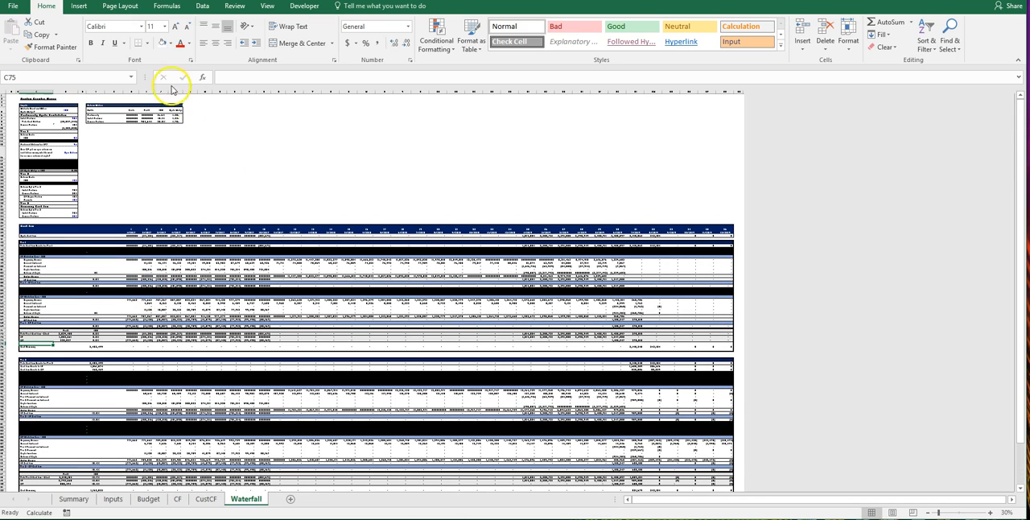
Step: Examine the Tier 1, Tier 2 and Tier 3 sections in the Waterfall sheet's Inputs block at 80% zoom
{"action": "left_click", "coordinate": [10, 95]}
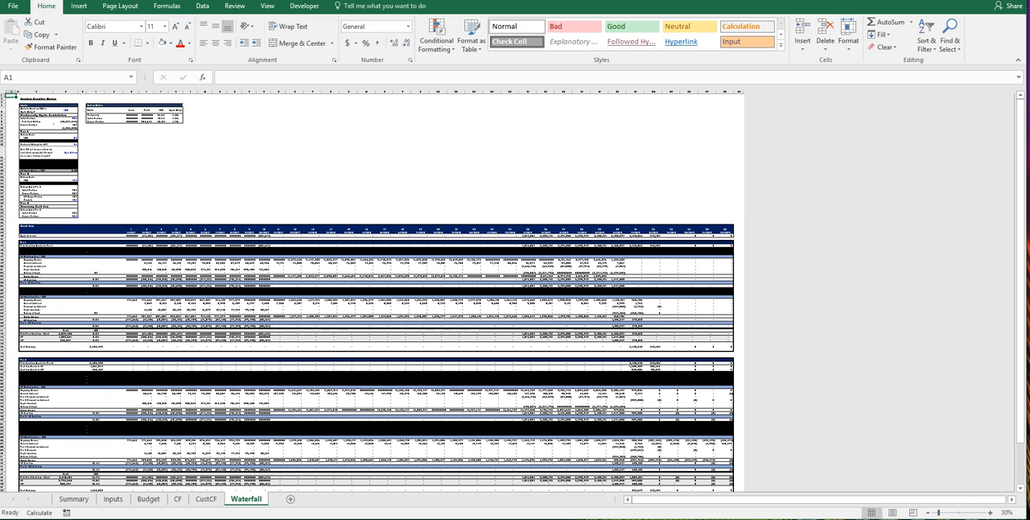
{"action": "left_click", "coordinate": [991, 512]}
{"action": "left_click", "coordinate": [991, 512]}
{"action": "left_click", "coordinate": [991, 512]}
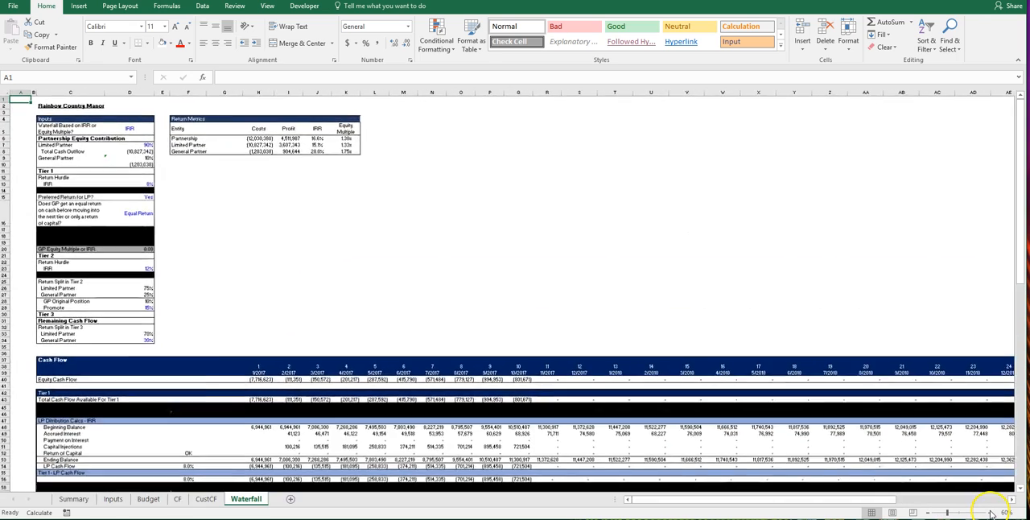
{"action": "left_click", "coordinate": [991, 512]}
{"action": "left_click", "coordinate": [991, 513]}
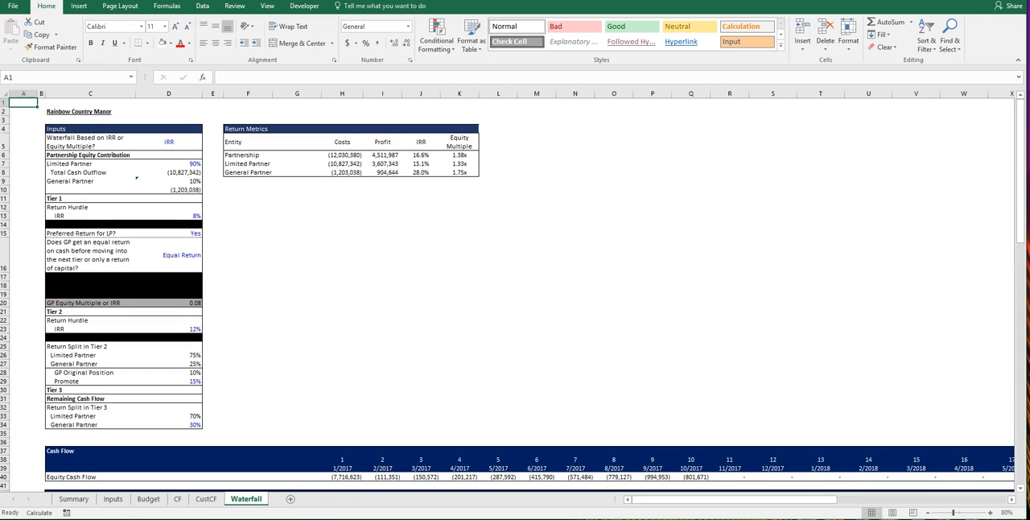
{"action": "left_click", "coordinate": [51, 200]}
{"action": "left_click", "coordinate": [50, 313]}
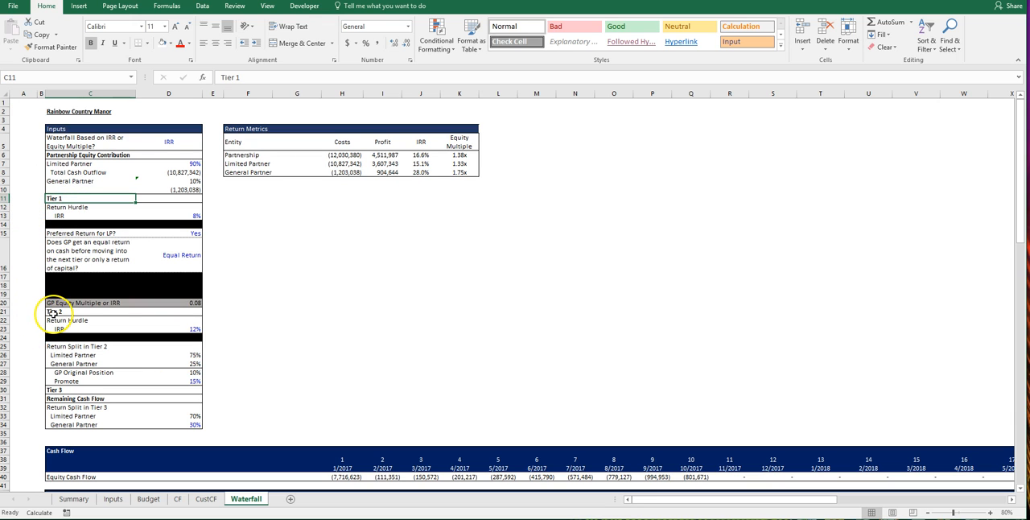
{"action": "left_click", "coordinate": [50, 364]}
{"action": "left_click", "coordinate": [51, 390]}
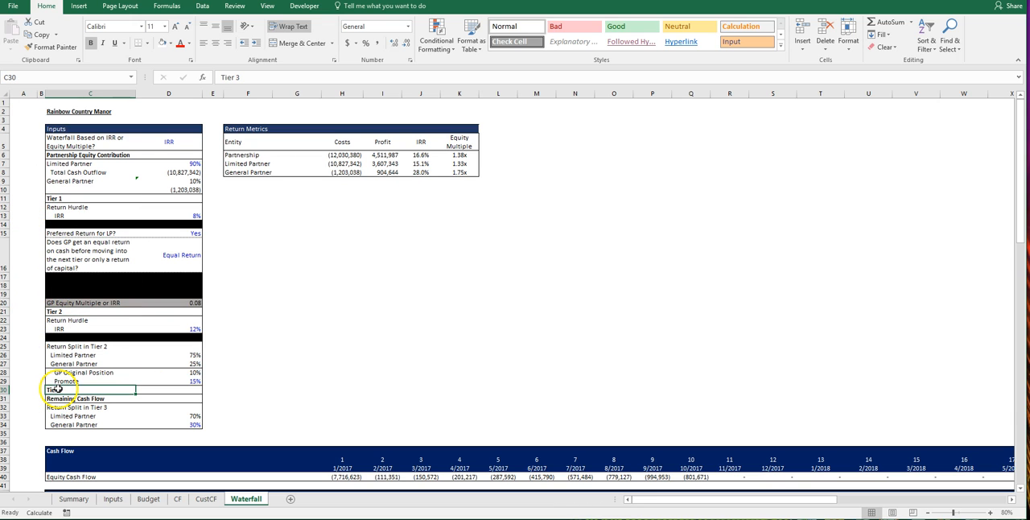
Step: Switch the waterfall basis in D5 to EM and back to IRR, checking the blacked-out Equity Multiple rows in Tiers 1 and 2
{"action": "left_click", "coordinate": [169, 141]}
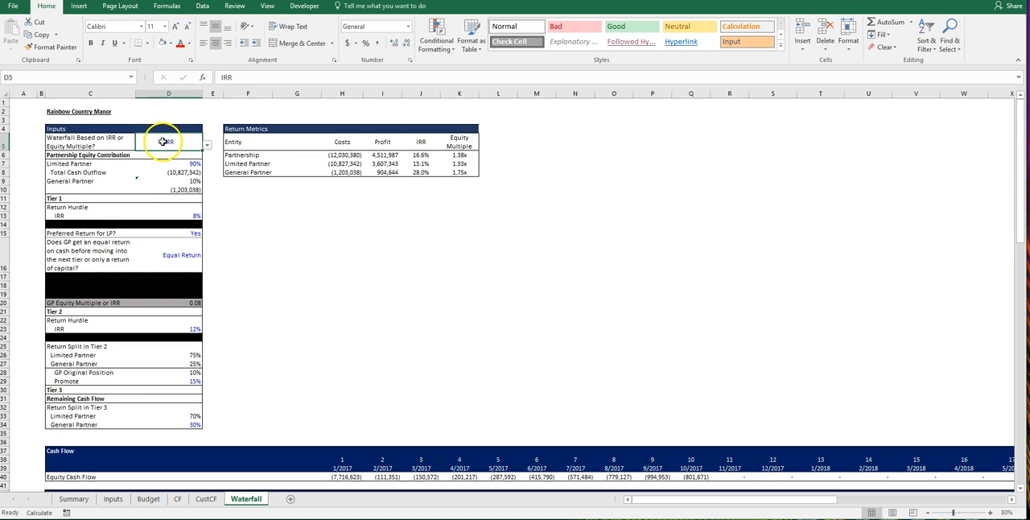
{"action": "left_click", "coordinate": [208, 147]}
{"action": "left_click", "coordinate": [191, 164]}
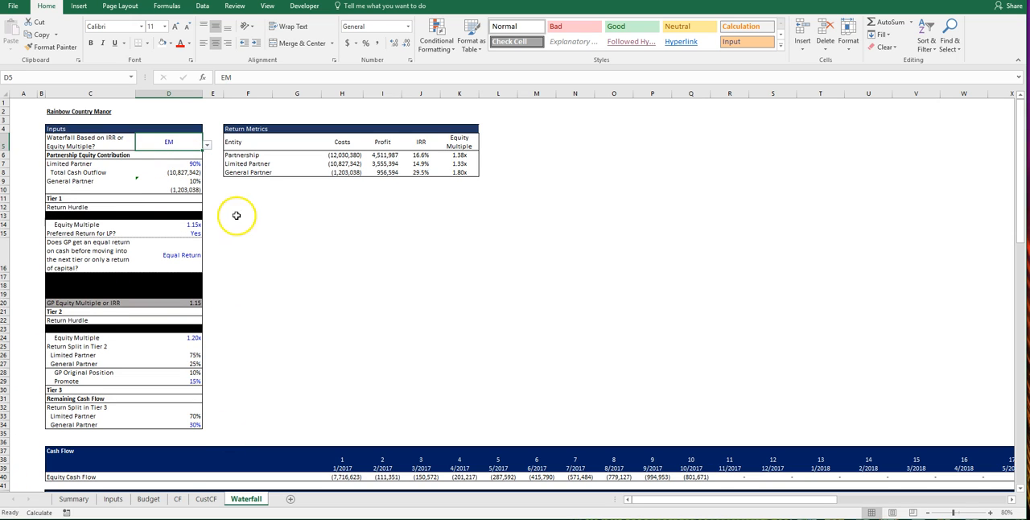
{"action": "left_click", "coordinate": [209, 146]}
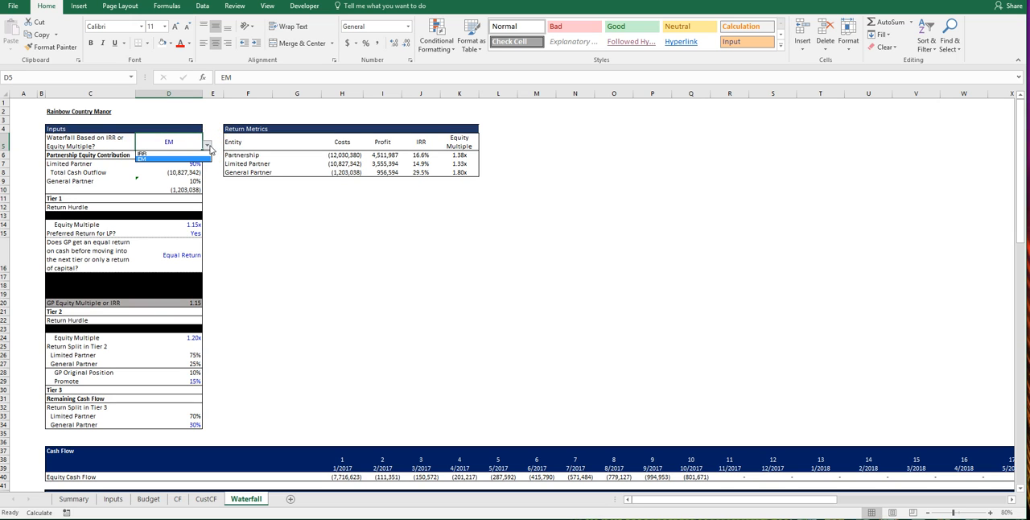
{"action": "left_click", "coordinate": [200, 154]}
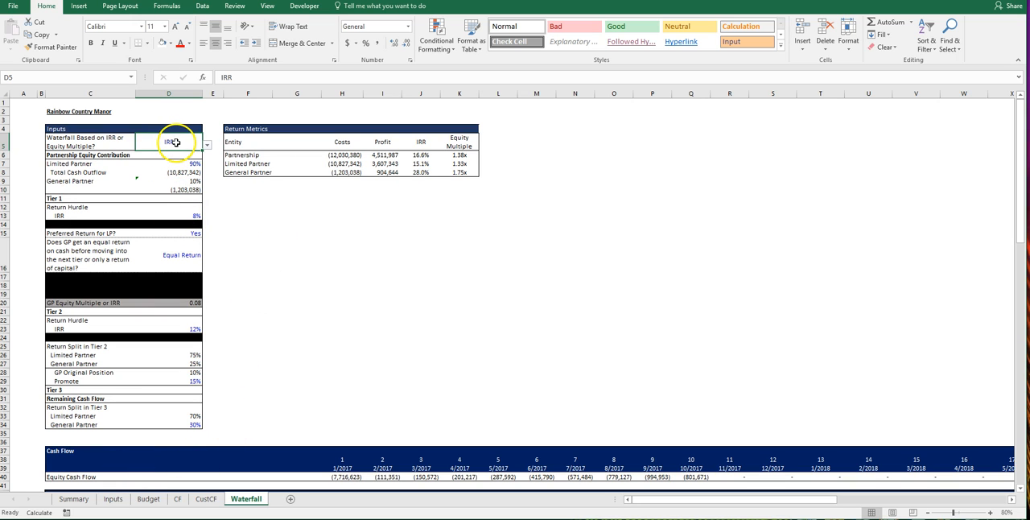
{"action": "left_click_drag", "start_coordinate": [49, 226], "coordinate": [161, 220]}
{"action": "left_click_drag", "start_coordinate": [48, 337], "coordinate": [150, 338]}
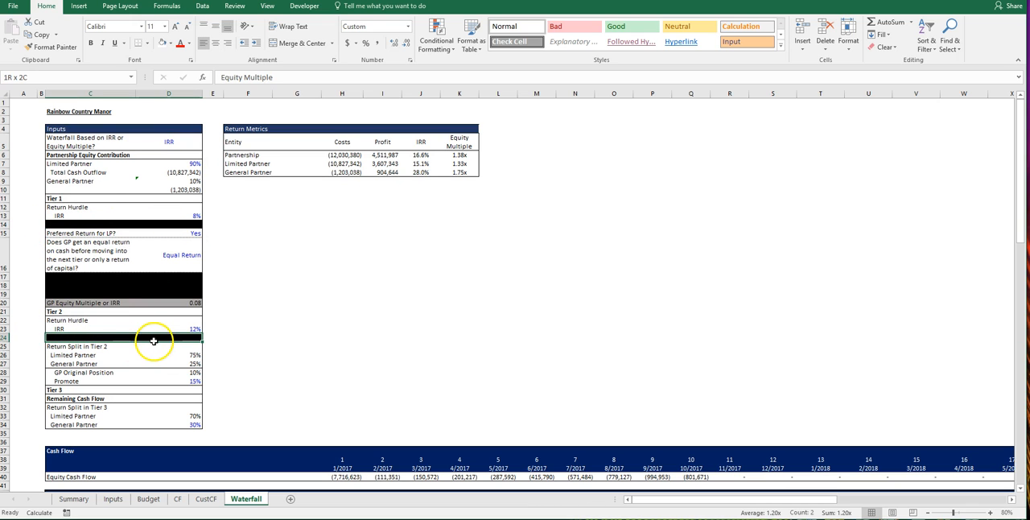
Step: Set the waterfall basis in D5 to EM and review the layout of the tier calculations at 30% zoom
{"action": "left_click", "coordinate": [199, 148]}
{"action": "left_click", "coordinate": [207, 148]}
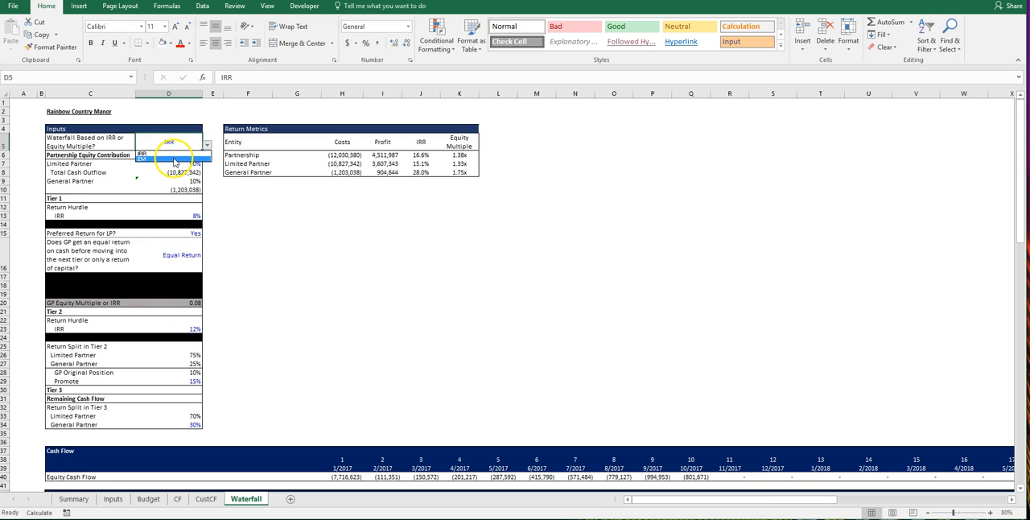
{"action": "left_click", "coordinate": [173, 162]}
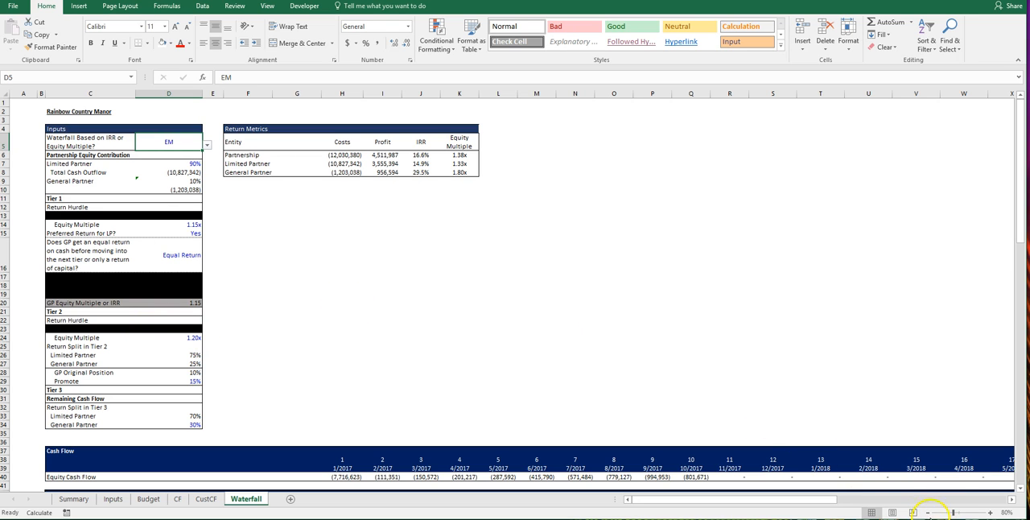
{"action": "left_click", "coordinate": [929, 513]}
{"action": "left_click", "coordinate": [929, 513]}
{"action": "left_click", "coordinate": [929, 513]}
{"action": "left_click", "coordinate": [929, 513]}
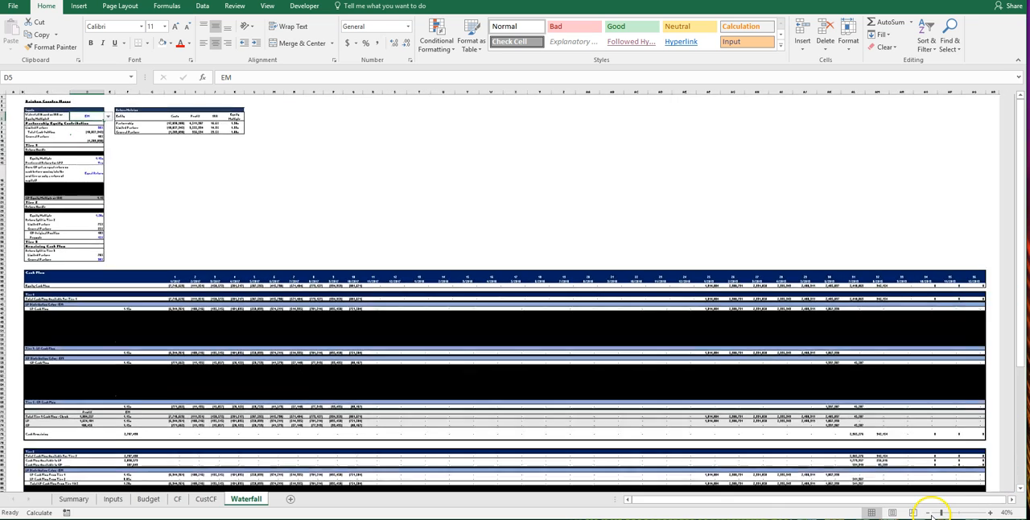
{"action": "scroll", "coordinate": [471, 329], "scroll_direction": "down", "scroll_amount": 5}
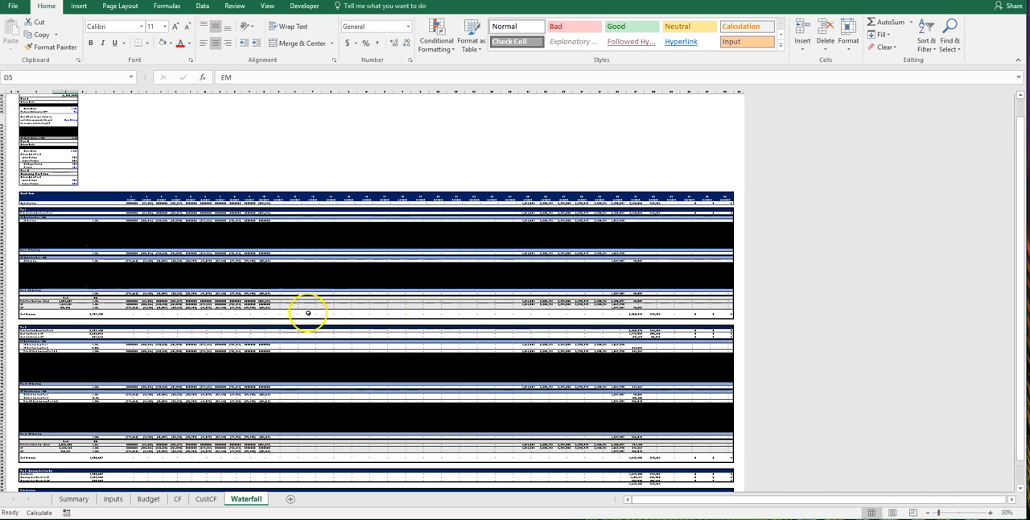
{"action": "scroll", "coordinate": [173, 405], "scroll_direction": "down", "scroll_amount": 1}
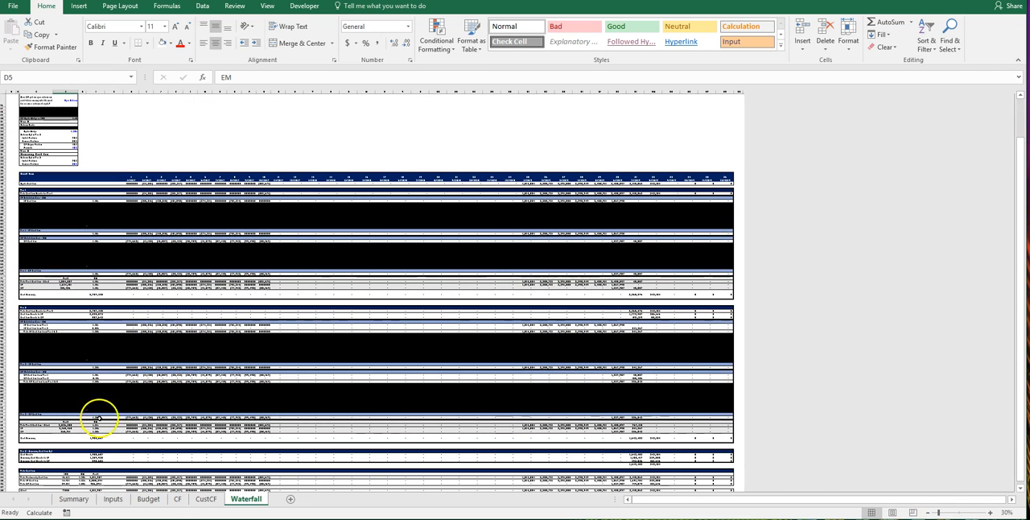
{"action": "scroll", "coordinate": [115, 330], "scroll_direction": "up", "scroll_amount": 2}
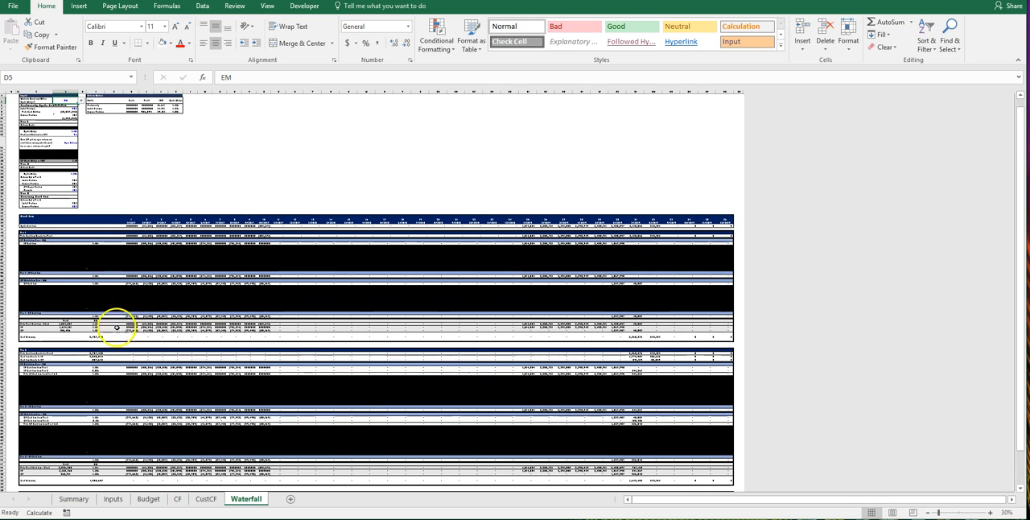
{"action": "scroll", "coordinate": [118, 288], "scroll_direction": "up", "scroll_amount": 1}
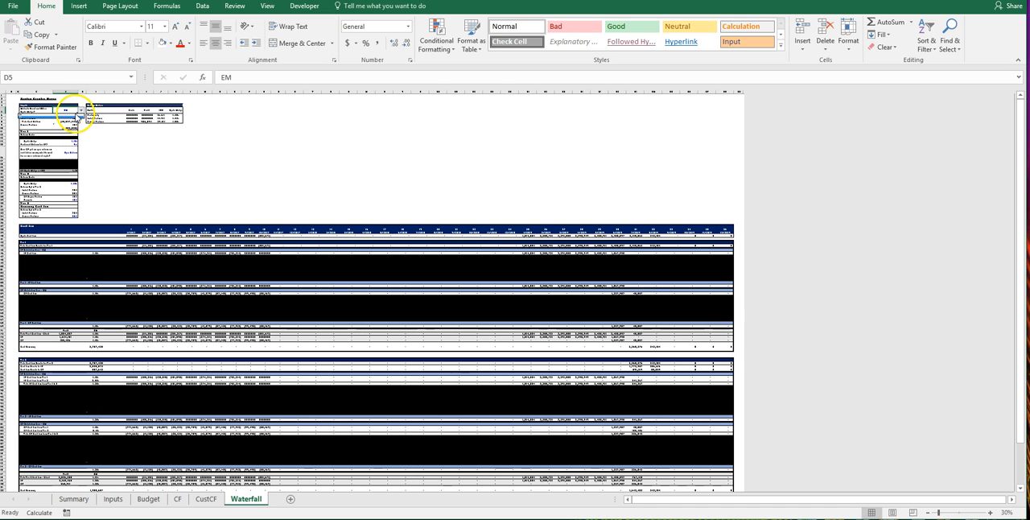
Step: Set the waterfall basis in D5 to IRR and return to cell A1 at 90% zoom
{"action": "left_click", "coordinate": [77, 116]}
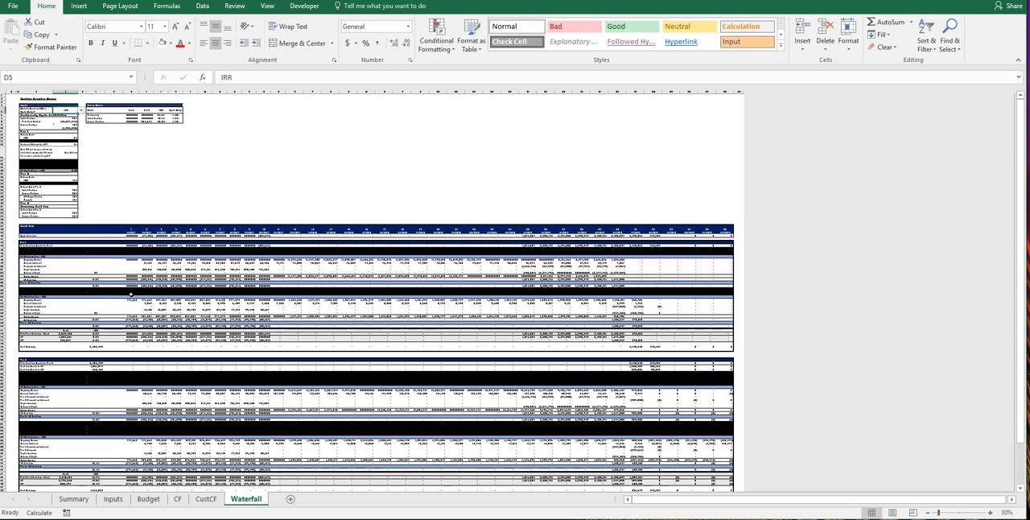
{"action": "left_click", "coordinate": [8, 97]}
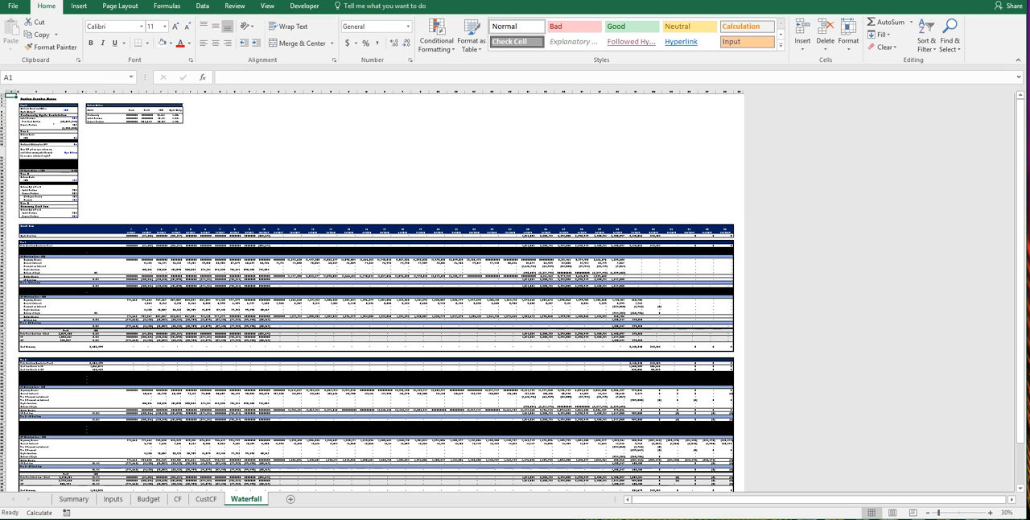
{"action": "left_click", "coordinate": [991, 513]}
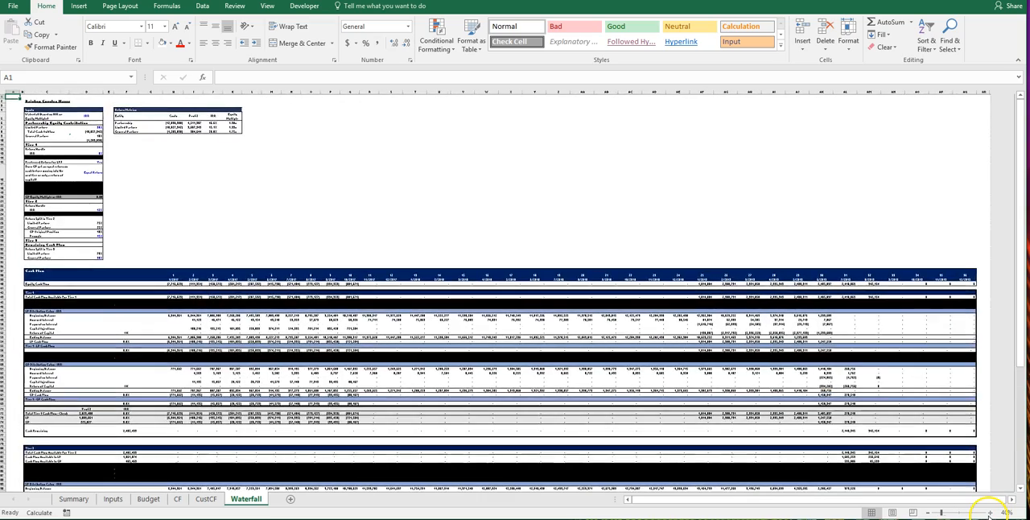
{"action": "left_click", "coordinate": [992, 513]}
{"action": "left_click", "coordinate": [991, 513]}
{"action": "left_click", "coordinate": [991, 512]}
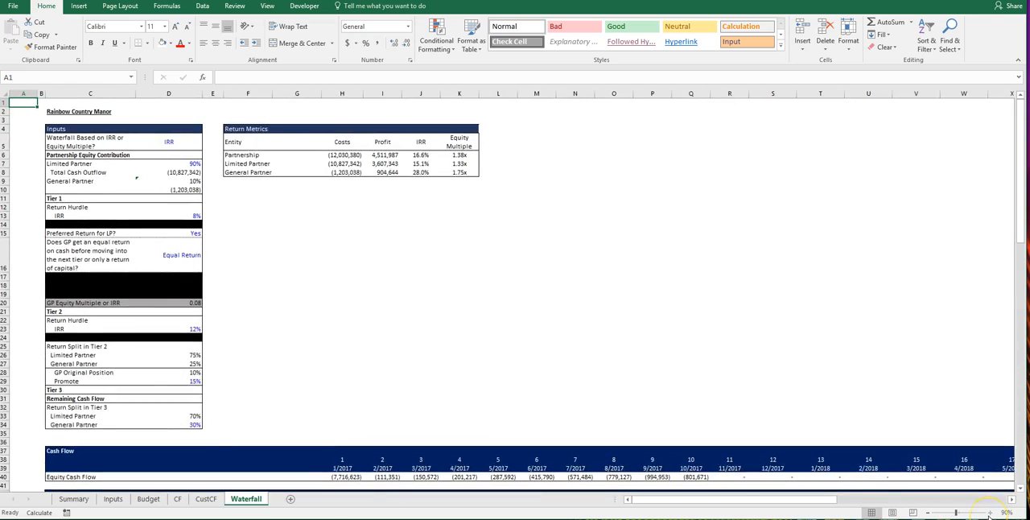
{"action": "left_click", "coordinate": [991, 513]}
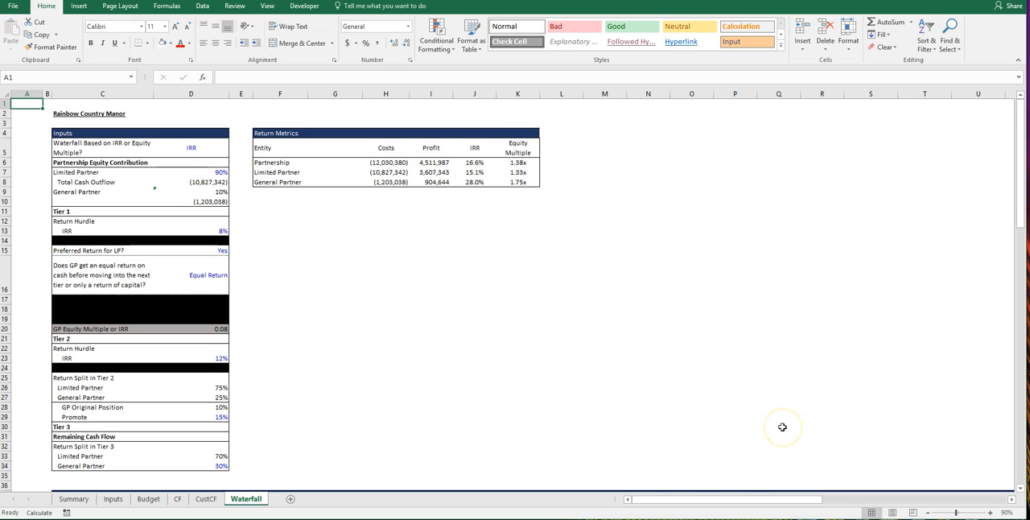
Step: Inspect the Limited Partner and General Partner percentages under Partnership Equity Contribution
{"action": "left_click", "coordinate": [103, 164]}
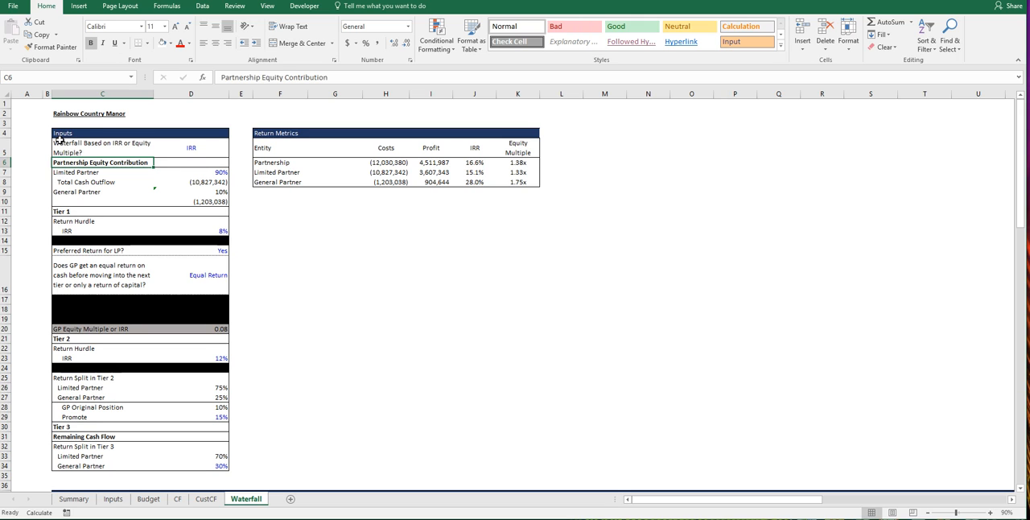
{"action": "left_click", "coordinate": [198, 172]}
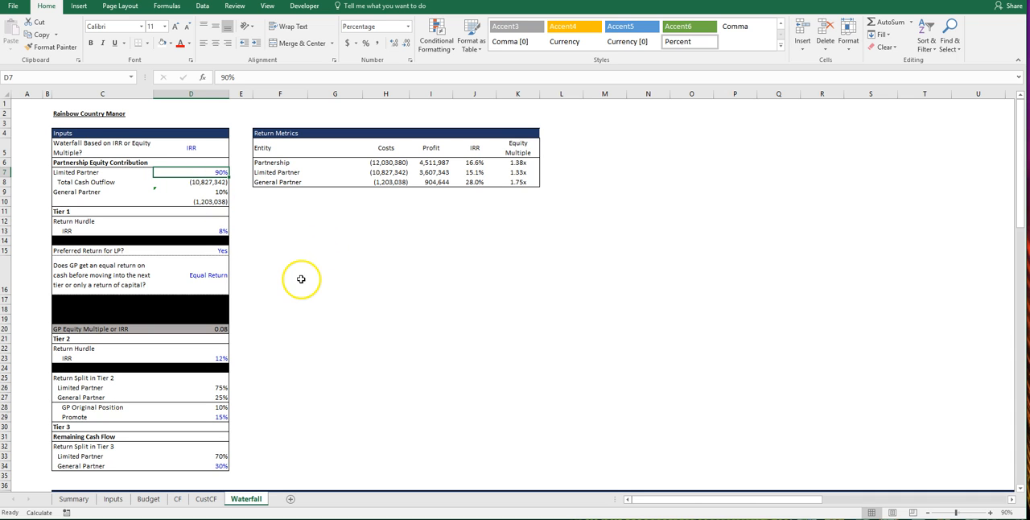
{"action": "left_click", "coordinate": [210, 192]}
Step: Examine the 2/2017 formulas for Tier 1 total cash flow and the LP and GP capital injections
{"action": "scroll", "coordinate": [500, 341], "scroll_direction": "down", "scroll_amount": 7}
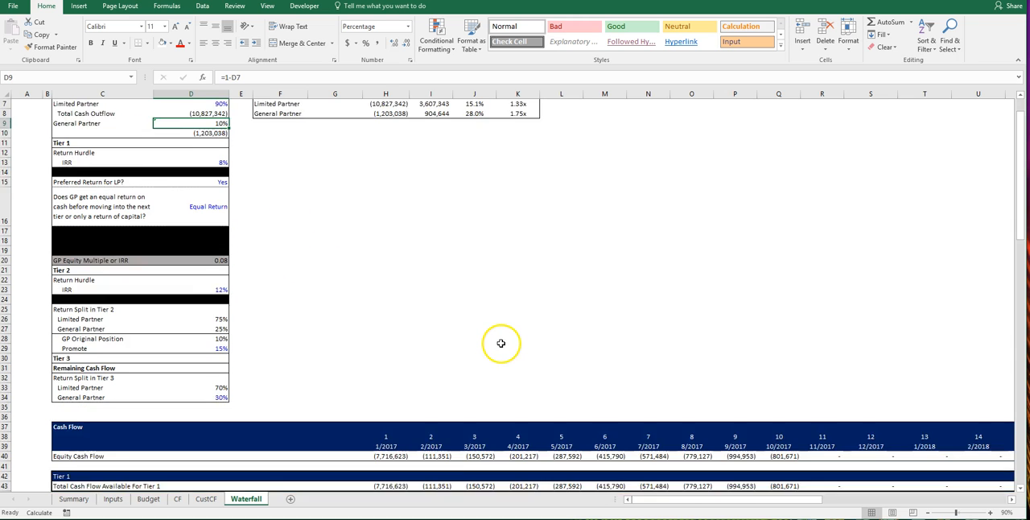
{"action": "scroll", "coordinate": [498, 309], "scroll_direction": "down", "scroll_amount": 2}
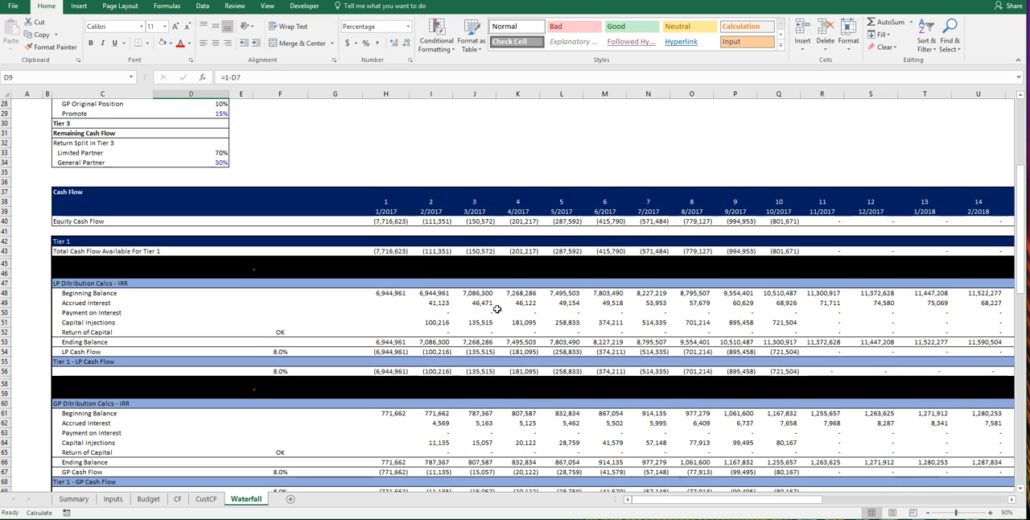
{"action": "scroll", "coordinate": [423, 279], "scroll_direction": "down", "scroll_amount": 1}
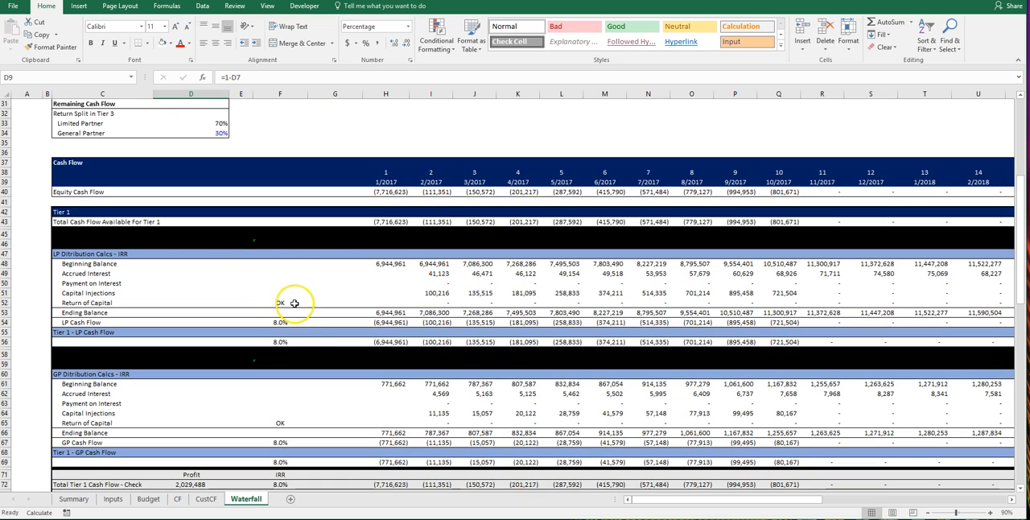
{"action": "left_click", "coordinate": [436, 222]}
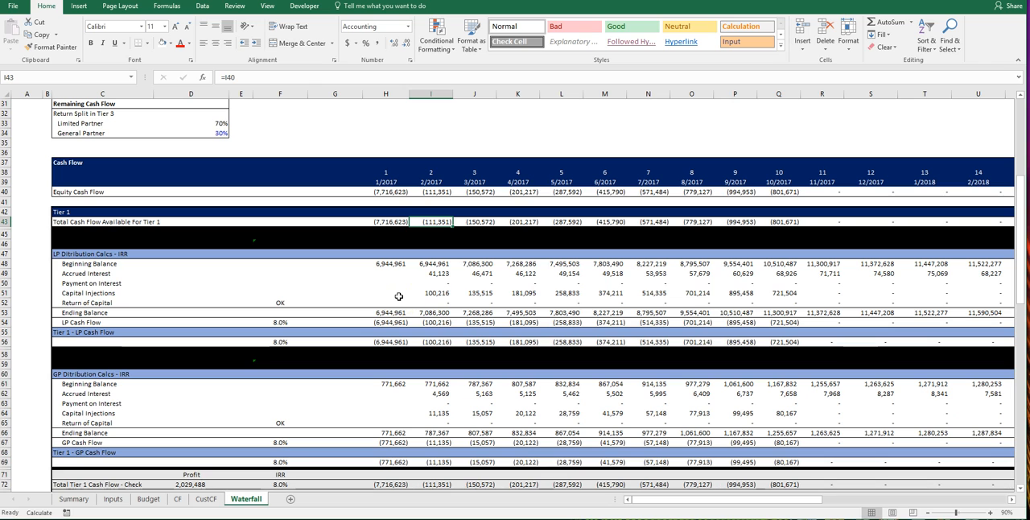
{"action": "left_click", "coordinate": [429, 293]}
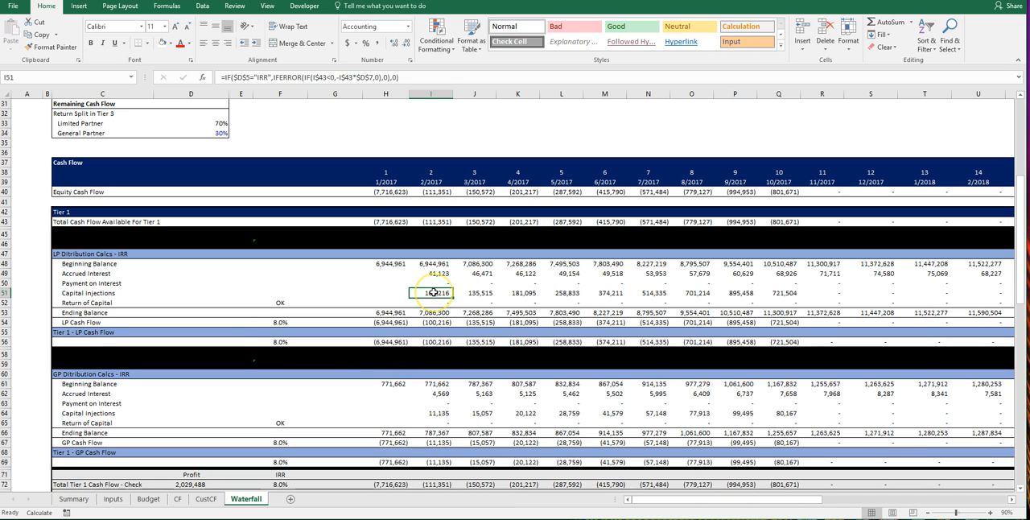
{"action": "left_click", "coordinate": [418, 416]}
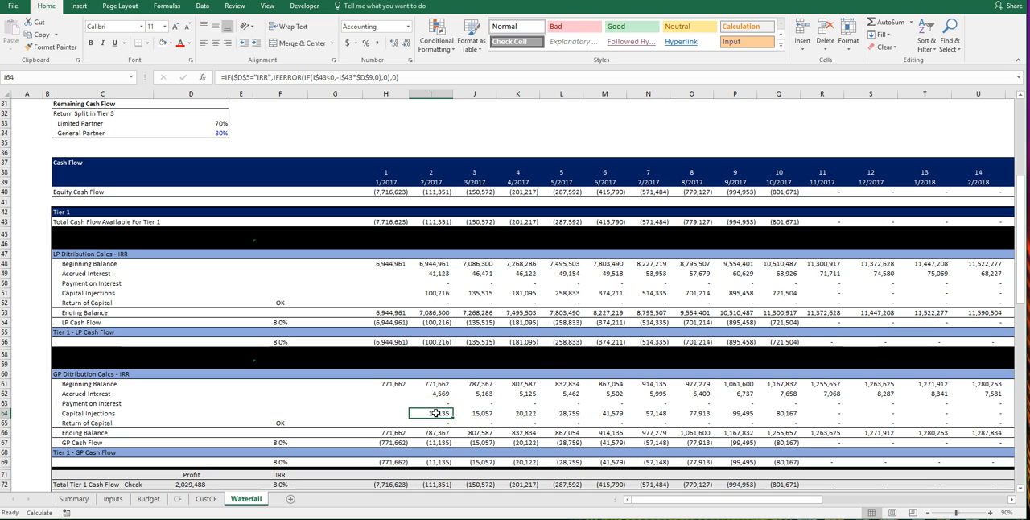
Step: Review the Tier 1 GP distribution rows and inspect the Cash Remaining total's formula in F76
{"action": "scroll", "coordinate": [89, 241], "scroll_direction": "down", "scroll_amount": 2}
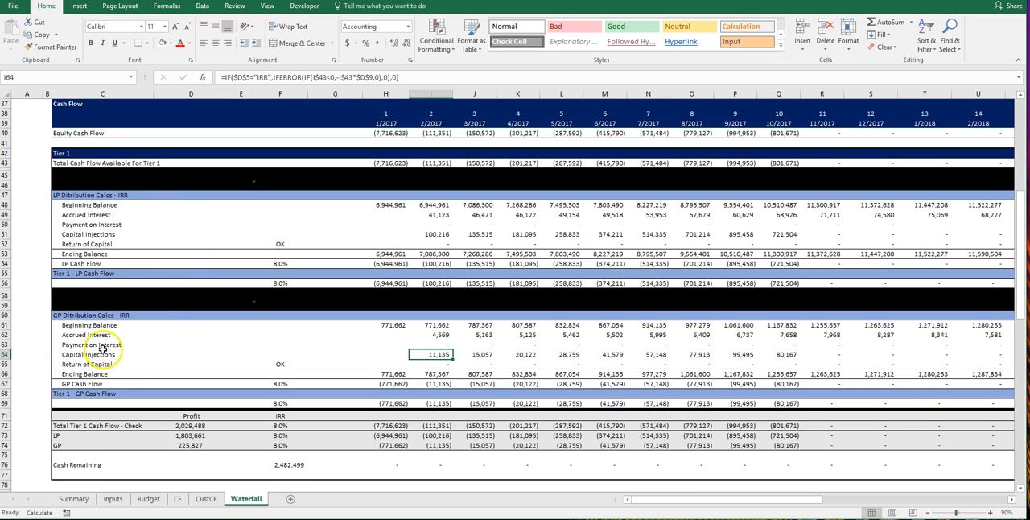
{"action": "scroll", "coordinate": [101, 325], "scroll_direction": "down", "scroll_amount": 1}
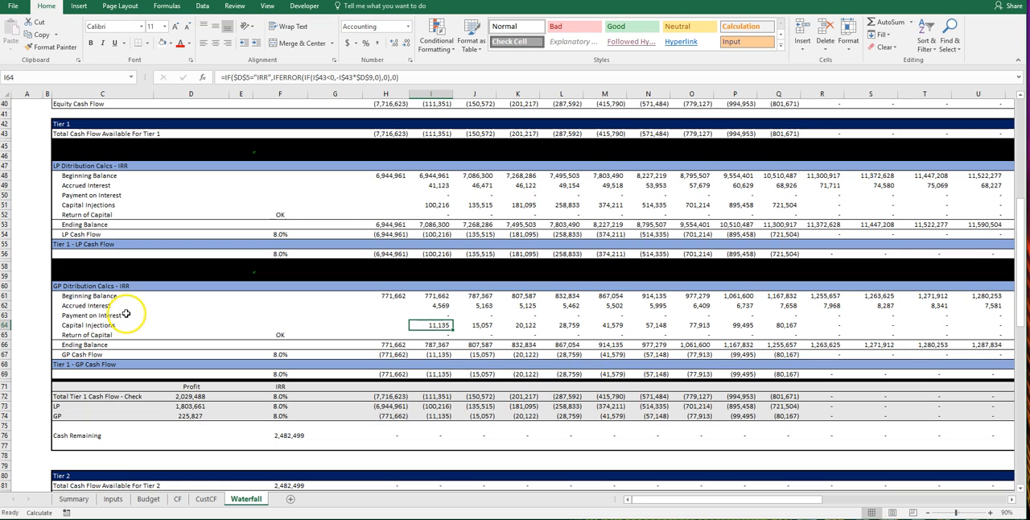
{"action": "scroll", "coordinate": [101, 346], "scroll_direction": "down", "scroll_amount": 1}
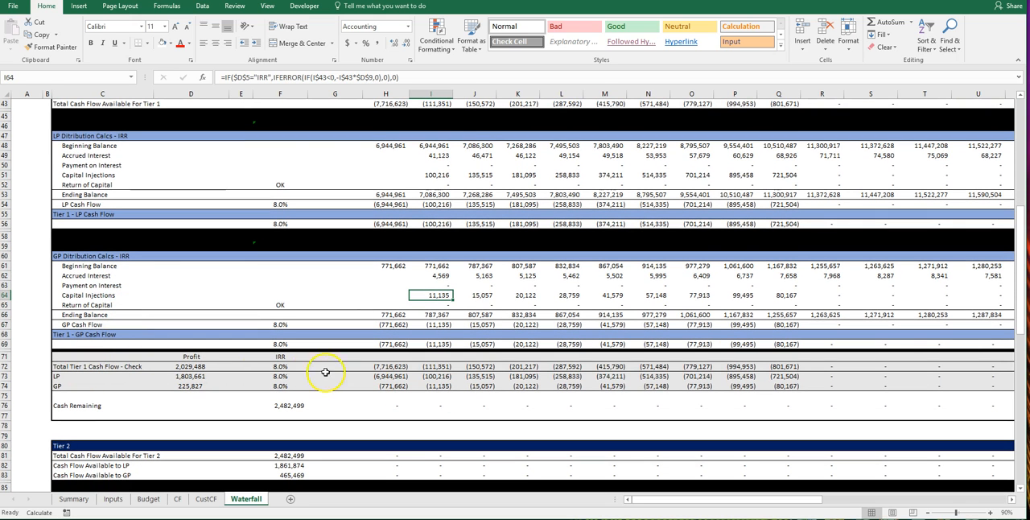
{"action": "left_click", "coordinate": [275, 407]}
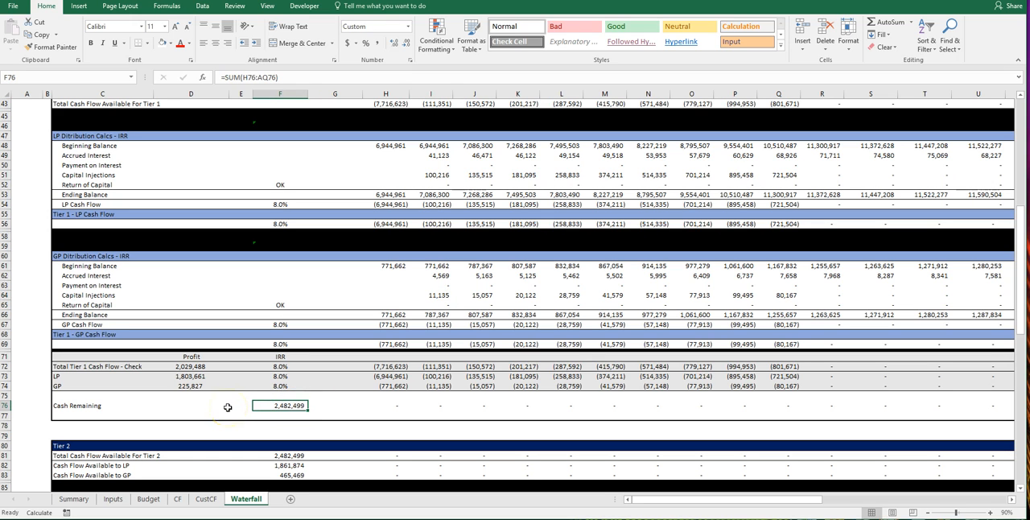
Step: Set the Limited Partner share under Partnership Equity Contribution in D7 to 75%
{"action": "scroll", "coordinate": [219, 373], "scroll_direction": "up", "scroll_amount": 12}
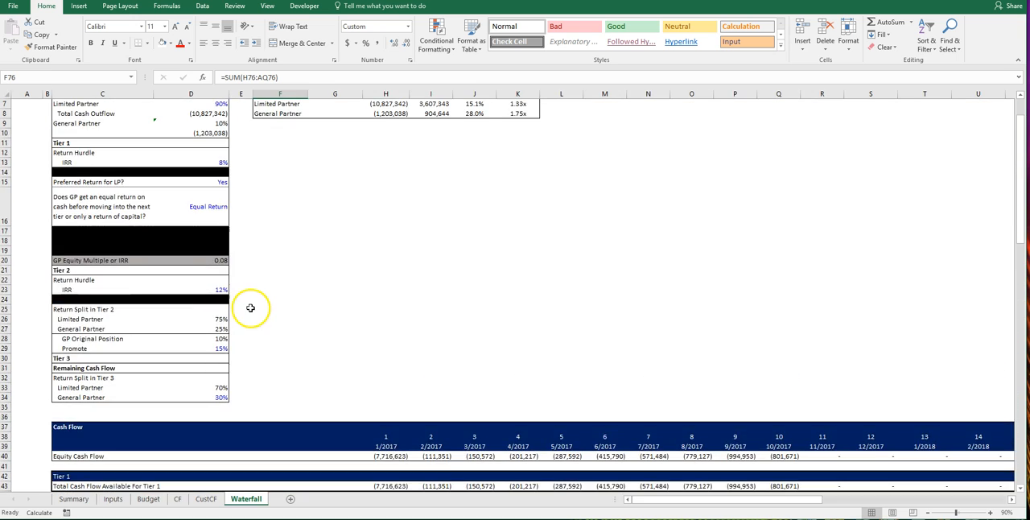
{"action": "scroll", "coordinate": [250, 307], "scroll_direction": "up", "scroll_amount": 2}
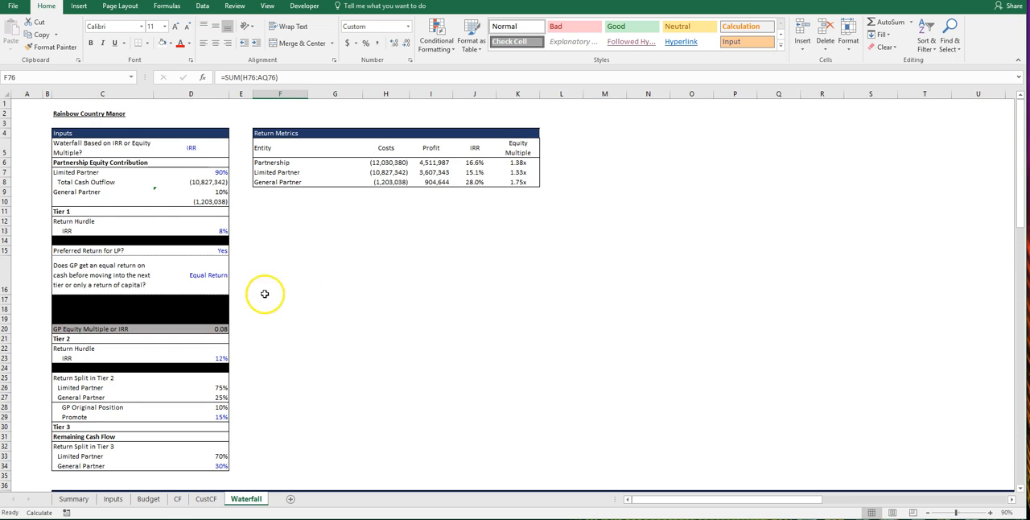
{"action": "left_click", "coordinate": [207, 175]}
{"action": "type", "text": "7"}
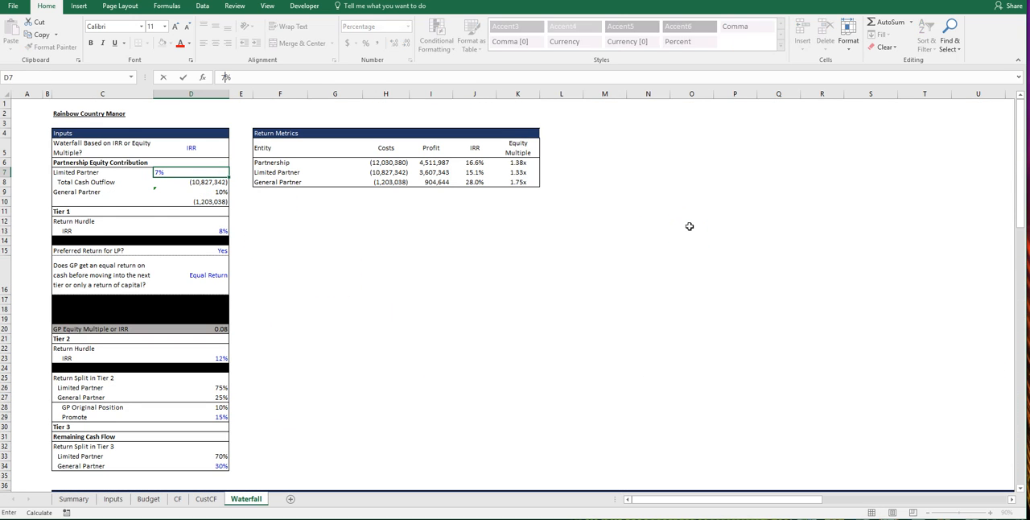
{"action": "type", "text": "5"}
{"action": "key", "text": "Return"}
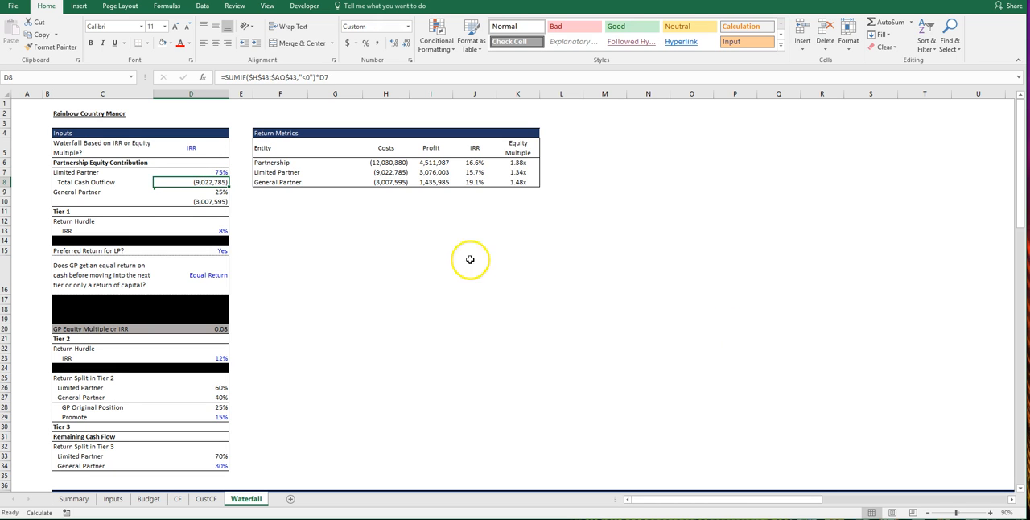
Step: Examine the 2/2017 LP and GP capital injections in Tier 1 with the 75% Limited Partner share
{"action": "scroll", "coordinate": [444, 257], "scroll_direction": "down", "scroll_amount": 3}
{"action": "scroll", "coordinate": [444, 258], "scroll_direction": "down", "scroll_amount": 5}
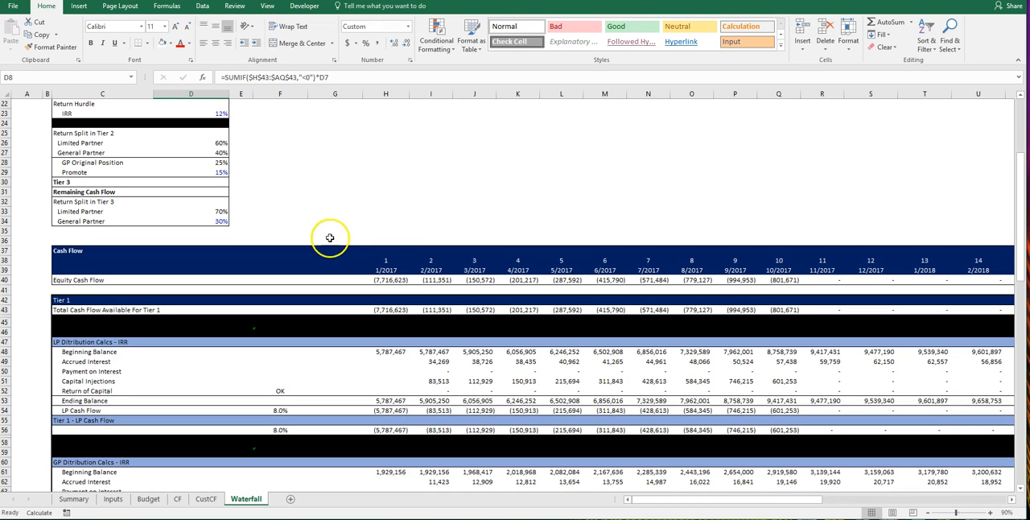
{"action": "scroll", "coordinate": [467, 210], "scroll_direction": "down", "scroll_amount": 1}
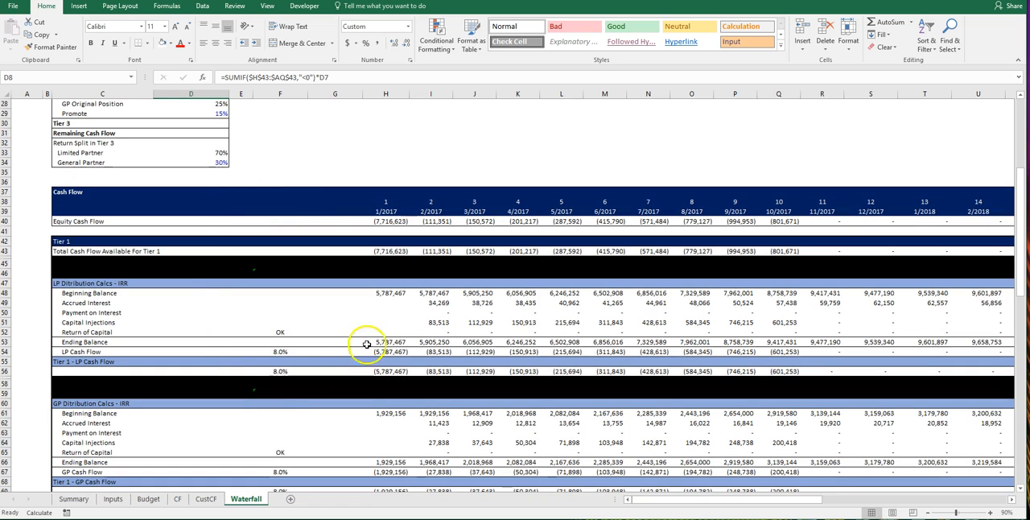
{"action": "left_click", "coordinate": [434, 322]}
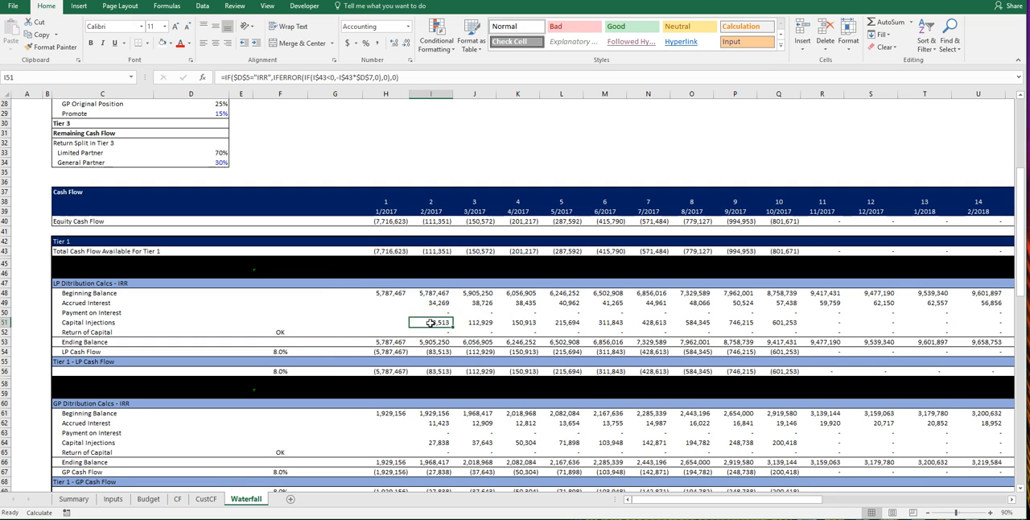
{"action": "scroll", "coordinate": [431, 322], "scroll_direction": "down", "scroll_amount": 1}
{"action": "left_click", "coordinate": [424, 417]}
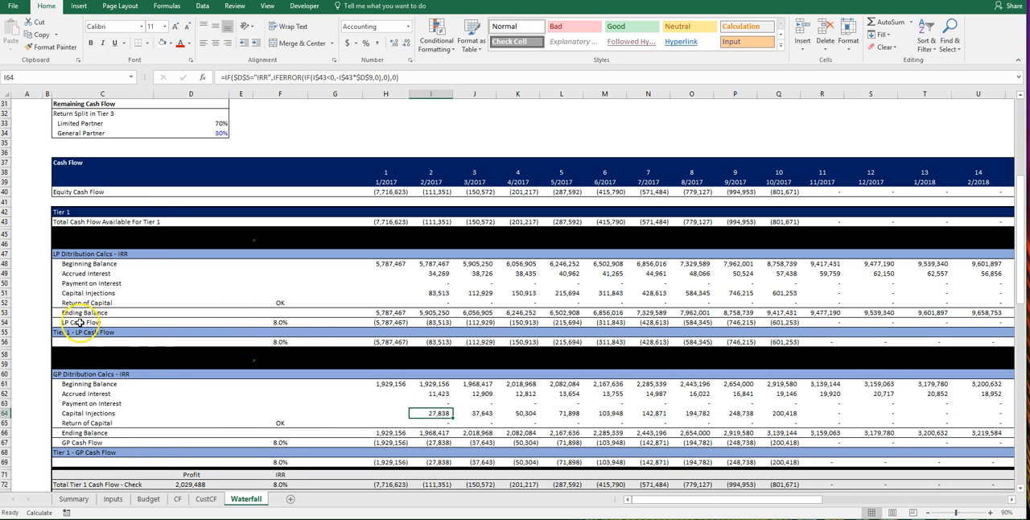
Step: Set the Limited Partner share under Partnership Equity Contribution back to 90%
{"action": "scroll", "coordinate": [80, 322], "scroll_direction": "up", "scroll_amount": 10}
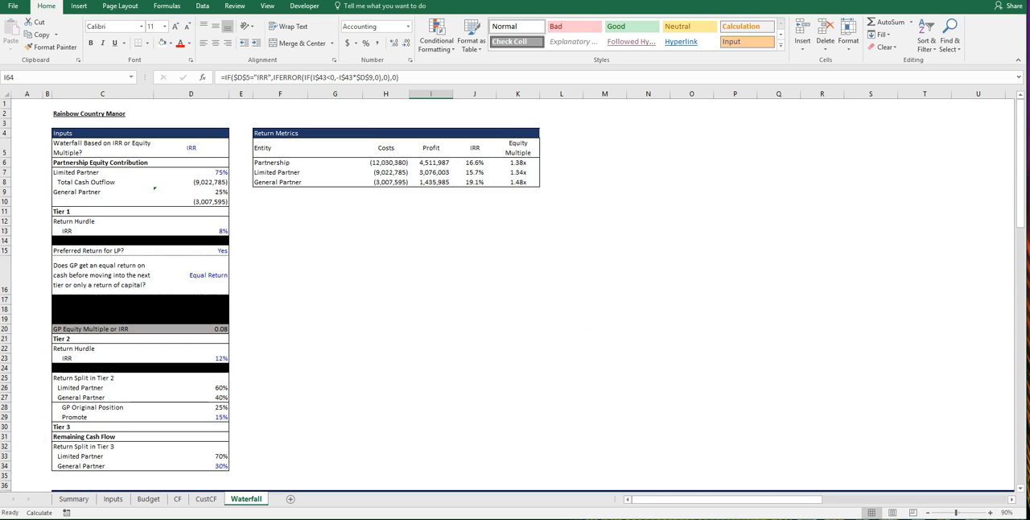
{"action": "left_click", "coordinate": [191, 309]}
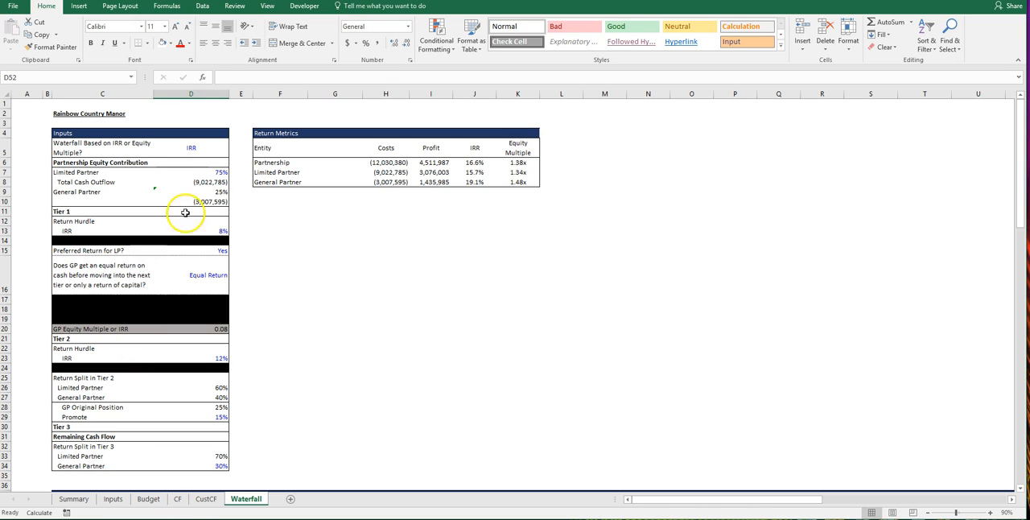
{"action": "left_click", "coordinate": [208, 173]}
{"action": "type", "text": "90"}
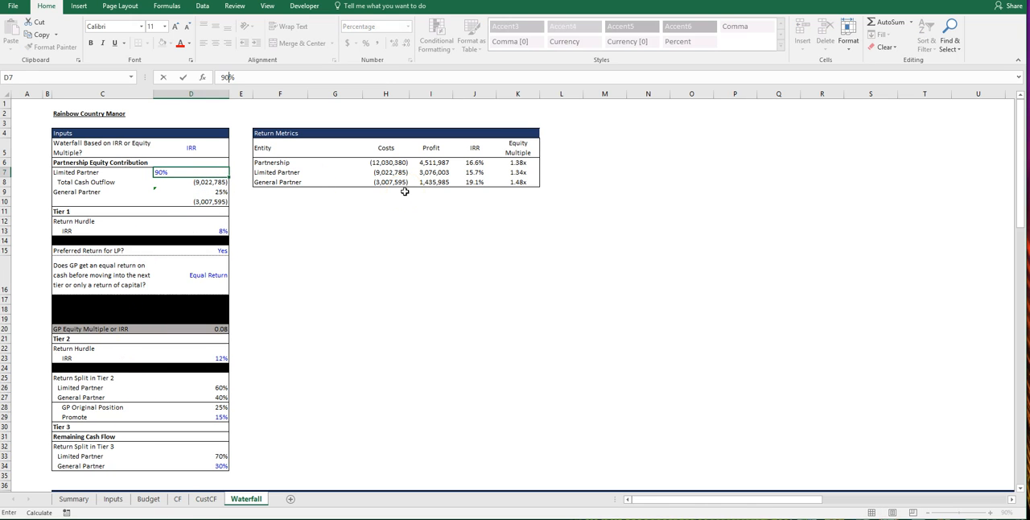
{"action": "key", "text": "Return"}
Step: Inspect the Tier 1 inputs for the IRR return hurdle, the LP preferred return and the GP's return on cash
{"action": "left_click", "coordinate": [216, 230]}
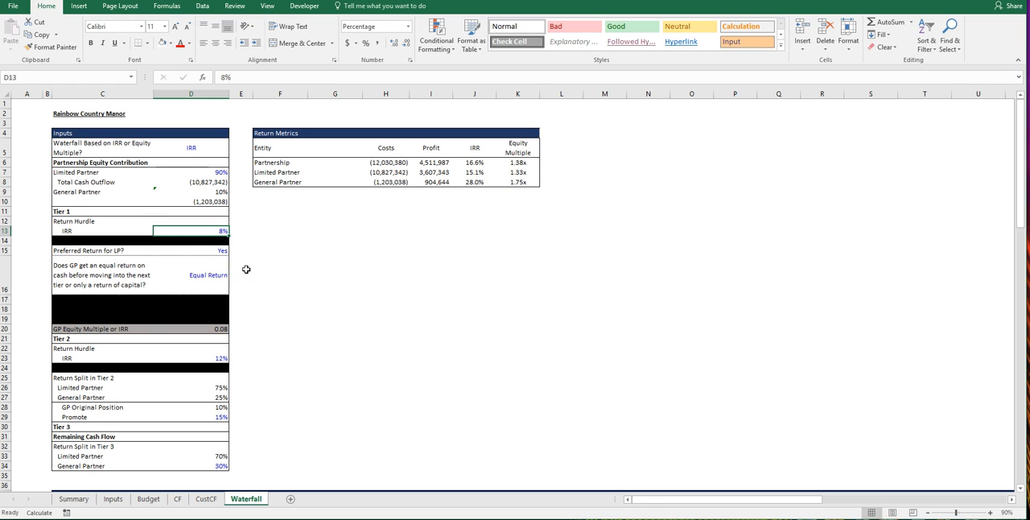
{"action": "scroll", "coordinate": [329, 312], "scroll_direction": "down", "scroll_amount": 1}
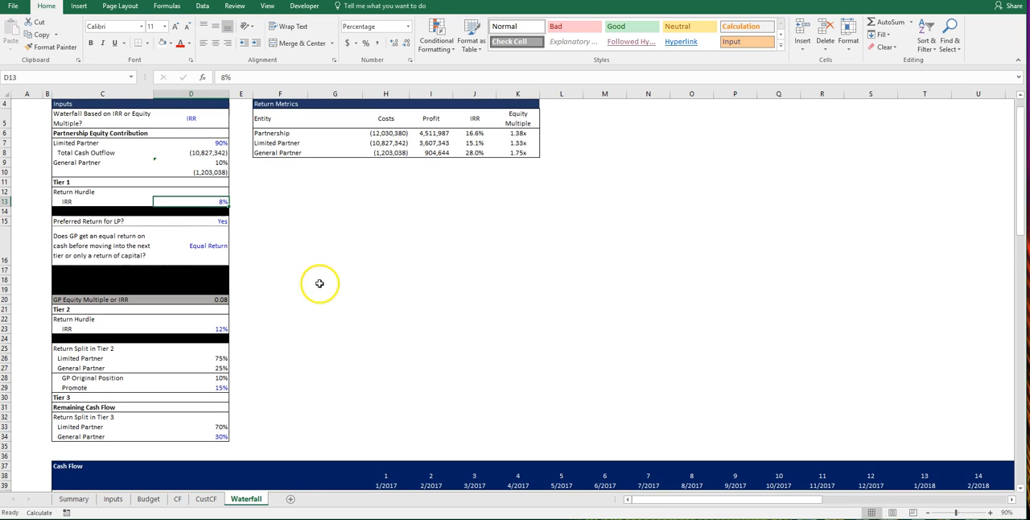
{"action": "left_click", "coordinate": [101, 222]}
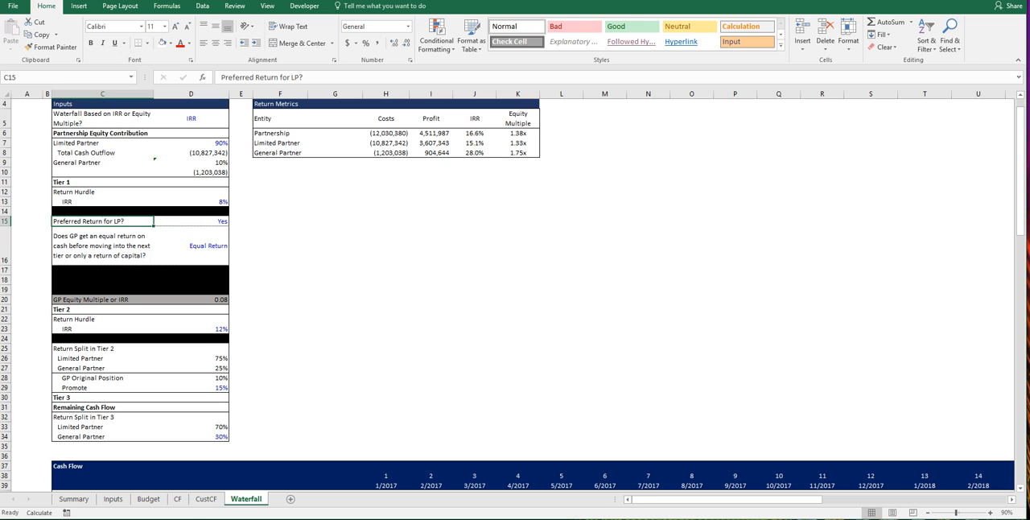
{"action": "left_click", "coordinate": [91, 250]}
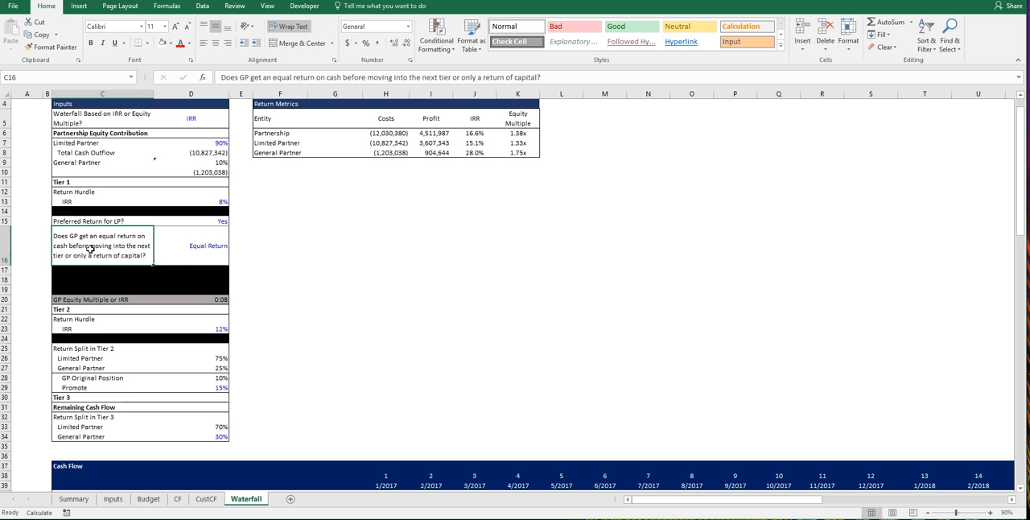
{"action": "left_click", "coordinate": [219, 220]}
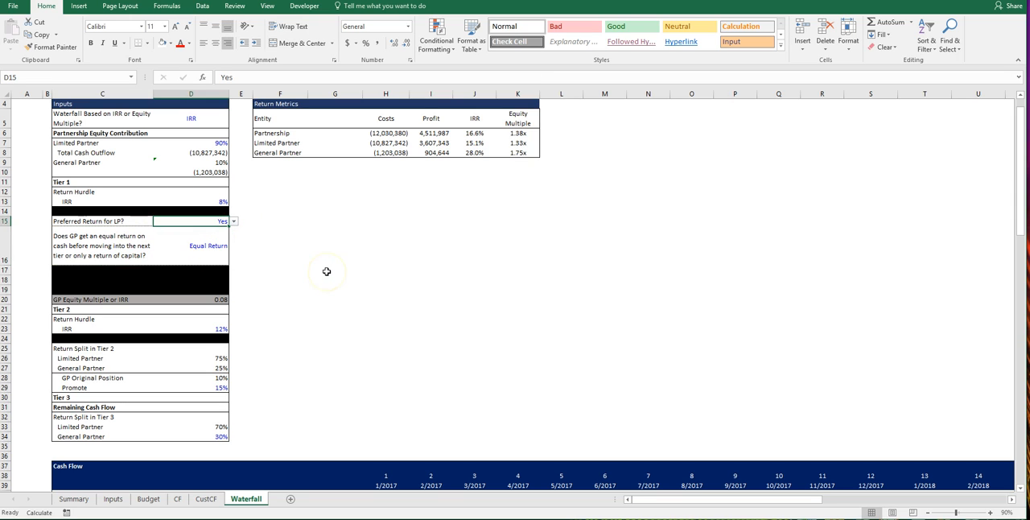
{"action": "left_click", "coordinate": [208, 245]}
Step: Examine the IRR formulas of the Tier 1 LP and GP cash flows in column F
{"action": "scroll", "coordinate": [402, 282], "scroll_direction": "down", "scroll_amount": 1}
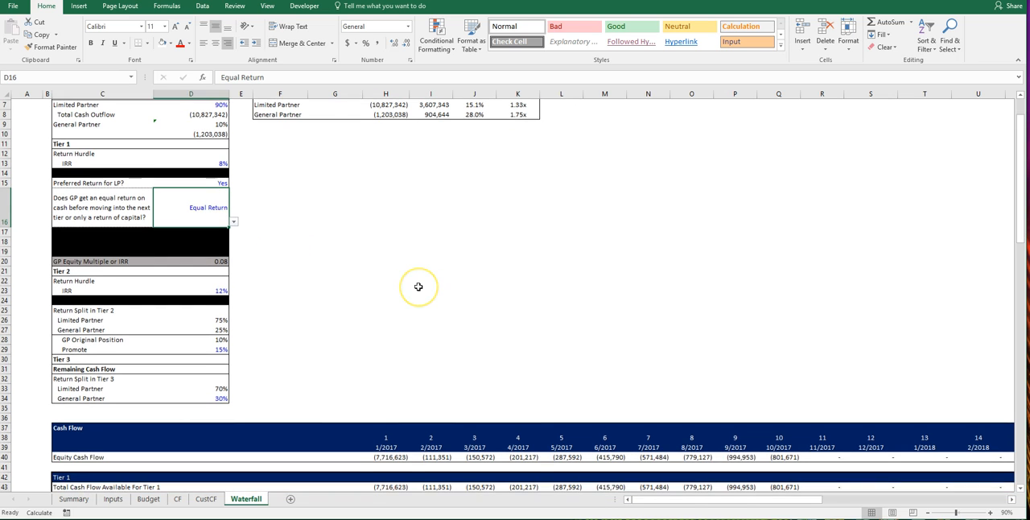
{"action": "scroll", "coordinate": [418, 287], "scroll_direction": "down", "scroll_amount": 7}
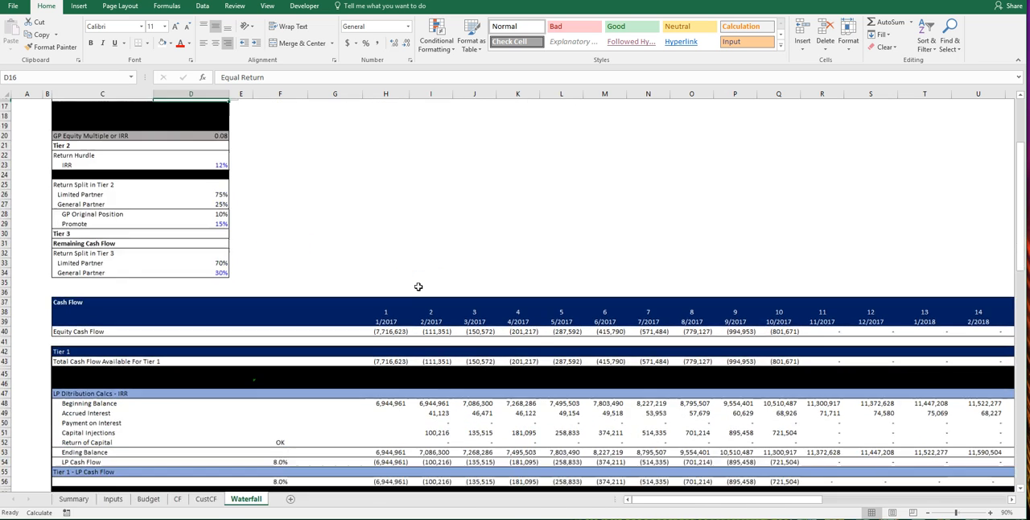
{"action": "scroll", "coordinate": [418, 286], "scroll_direction": "down", "scroll_amount": 3}
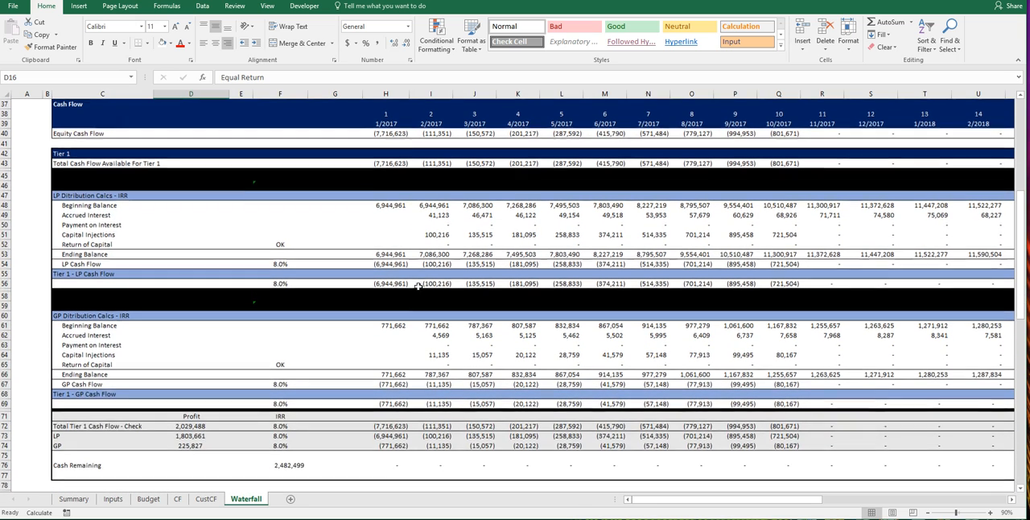
{"action": "left_click", "coordinate": [281, 264]}
{"action": "left_click", "coordinate": [271, 283]}
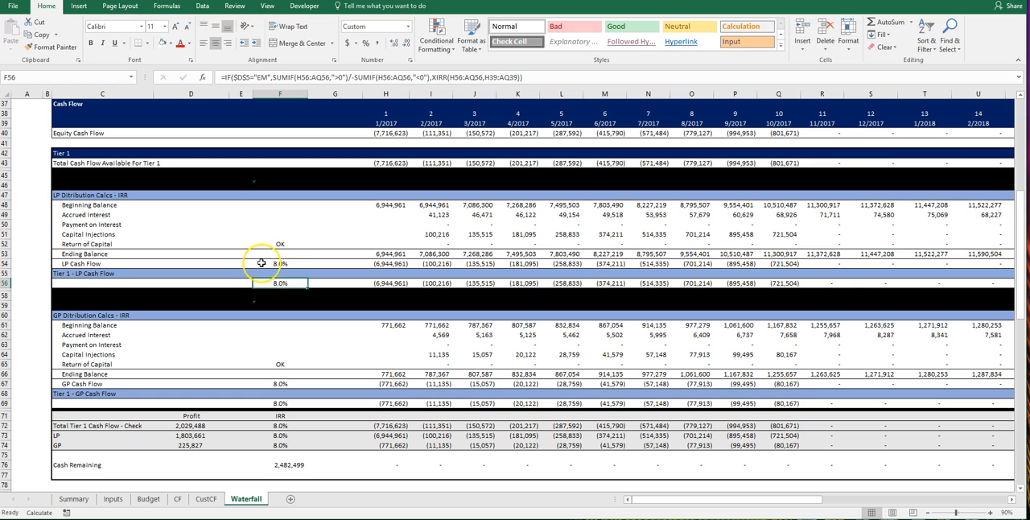
{"action": "scroll", "coordinate": [258, 262], "scroll_direction": "down", "scroll_amount": 1}
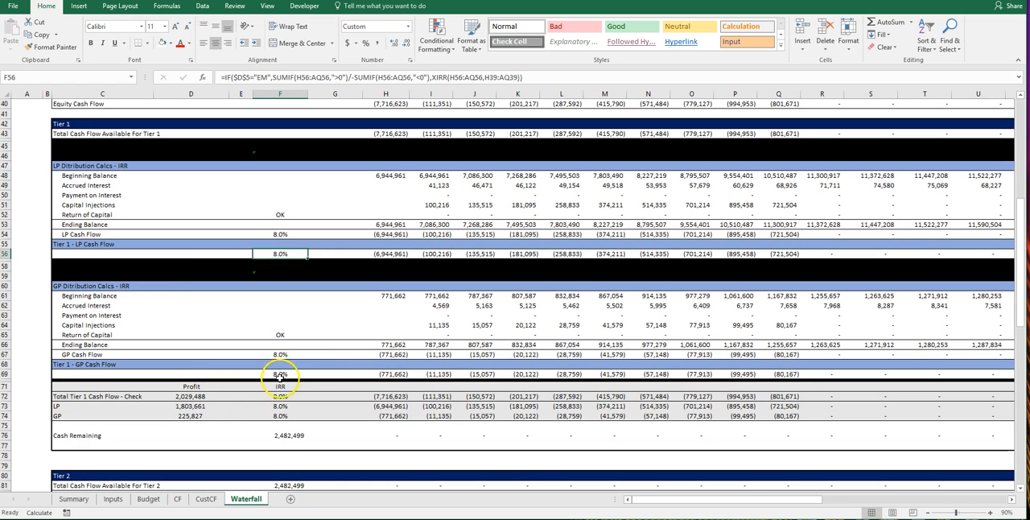
Step: Trace the Tier 1 LP cash flow formulas along row 56 from 1/2017 through the distributions up to column AK
{"action": "left_click", "coordinate": [398, 254]}
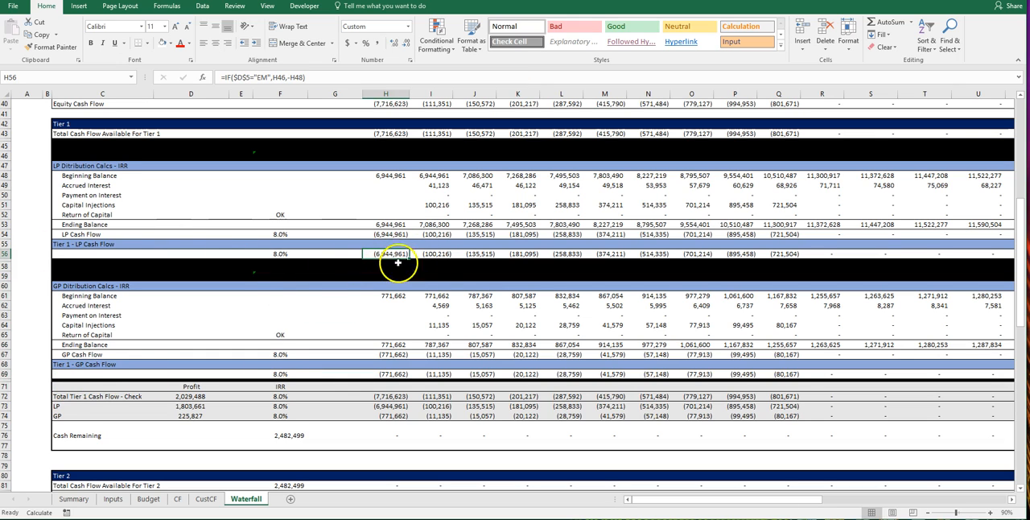
{"action": "key", "text": "Right"}
{"action": "key", "text": "Right"}
{"action": "key", "text": "Right"}
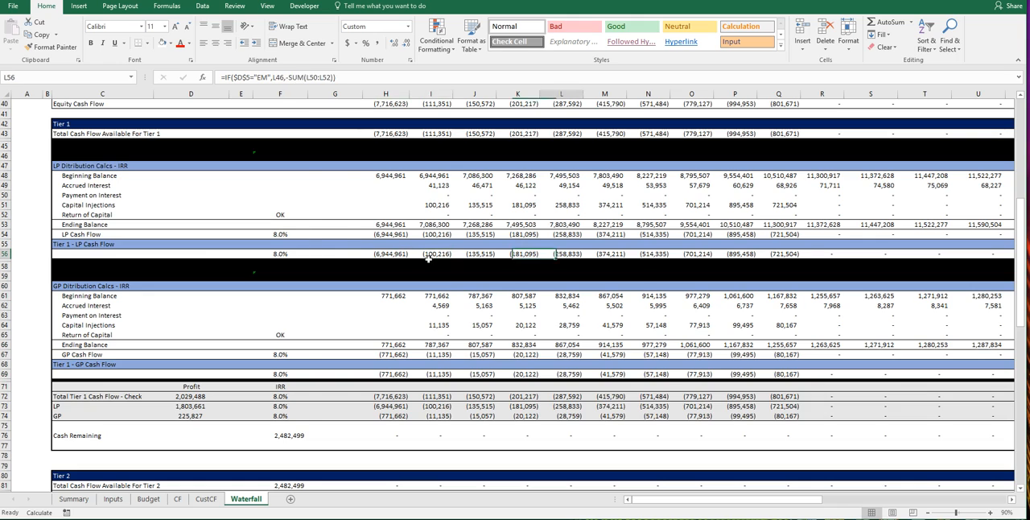
{"action": "key", "text": "ctrl+Right"}
{"action": "key", "text": "Right"}
{"action": "key", "text": "Right"}
{"action": "key", "text": "Right"}
{"action": "key", "text": "Right"}
{"action": "key", "text": "Right"}
{"action": "key", "text": "Right"}
{"action": "key", "text": "Right"}
{"action": "key", "text": "Right"}
{"action": "key", "text": "Right"}
{"action": "key", "text": "Right"}
{"action": "key", "text": "Right"}
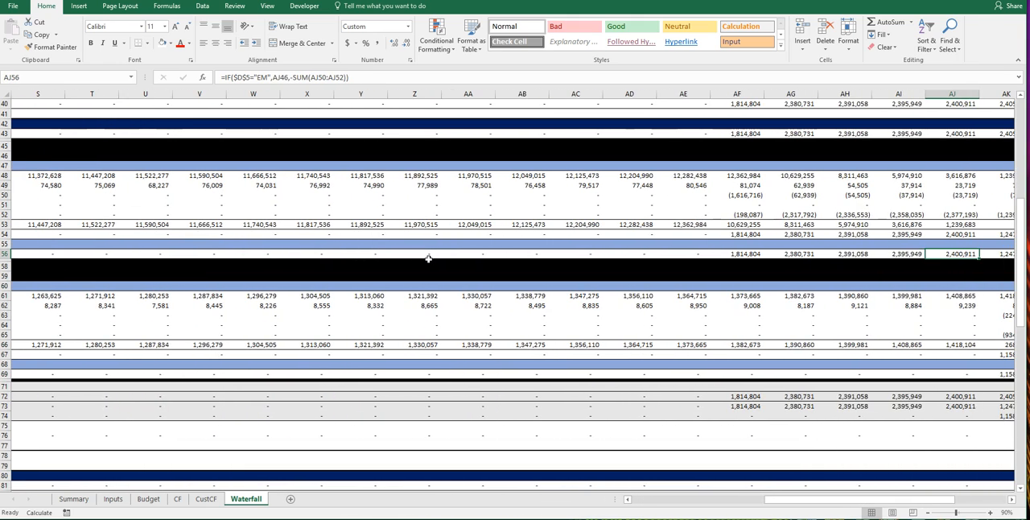
{"action": "key", "text": "Right"}
Step: Compare the Tier 1 LP distributions in AF56:AK56 with the GP distributions in AK69:AL69
{"action": "key", "text": "Left"}
{"action": "key", "text": "Left"}
{"action": "key", "text": "Left"}
{"action": "key", "text": "Left"}
{"action": "key", "text": "Left"}
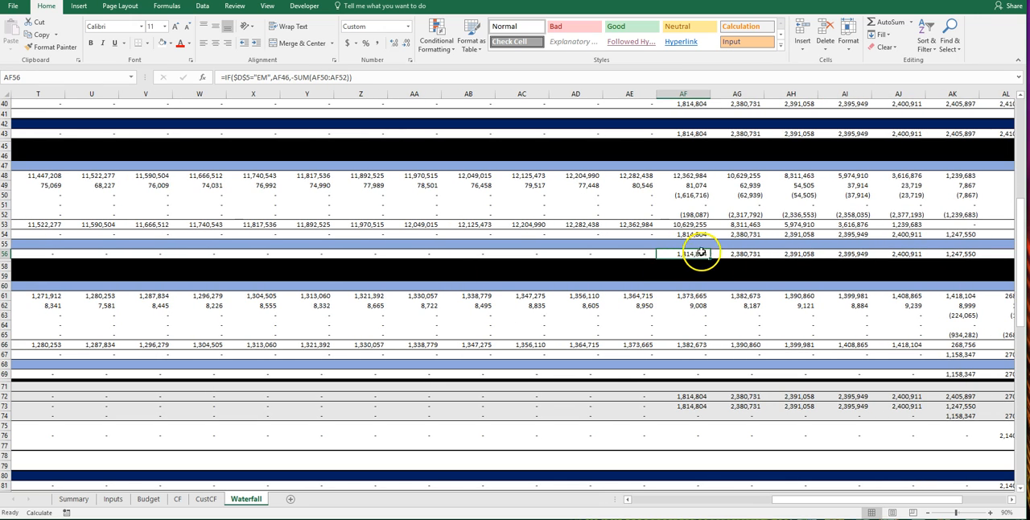
{"action": "key", "text": "Right"}
{"action": "key", "text": "Right"}
{"action": "key", "text": "Right"}
{"action": "key", "text": "Right"}
{"action": "key", "text": "Right"}
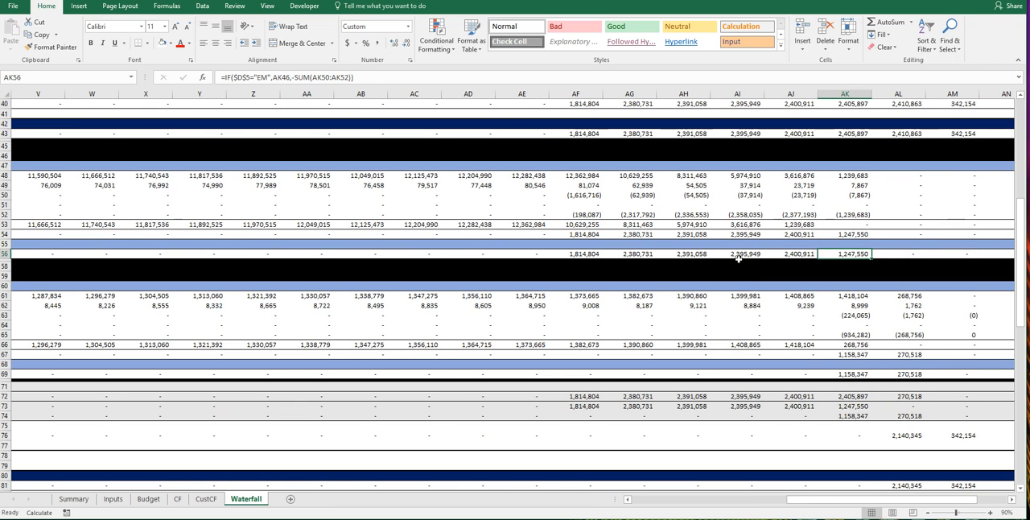
{"action": "left_click", "coordinate": [855, 375]}
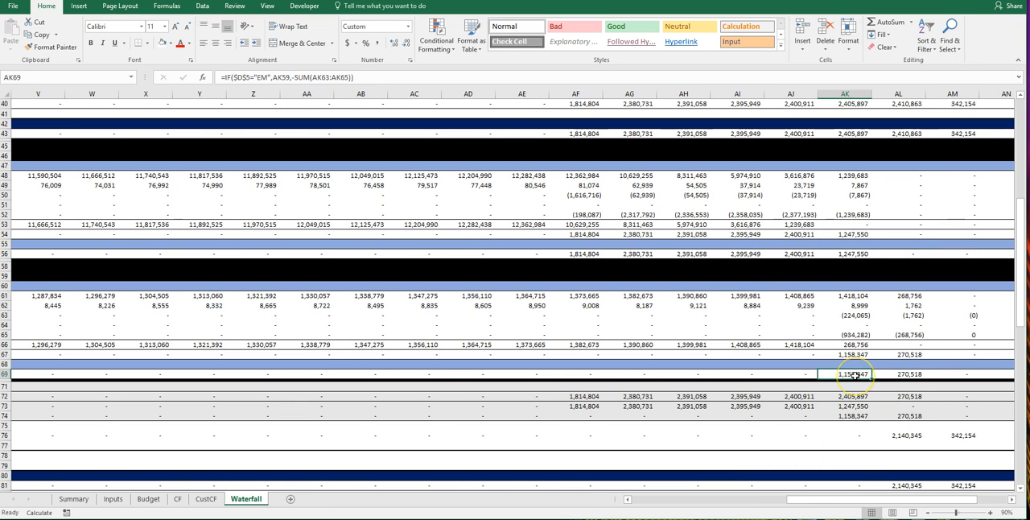
{"action": "key", "text": "Right"}
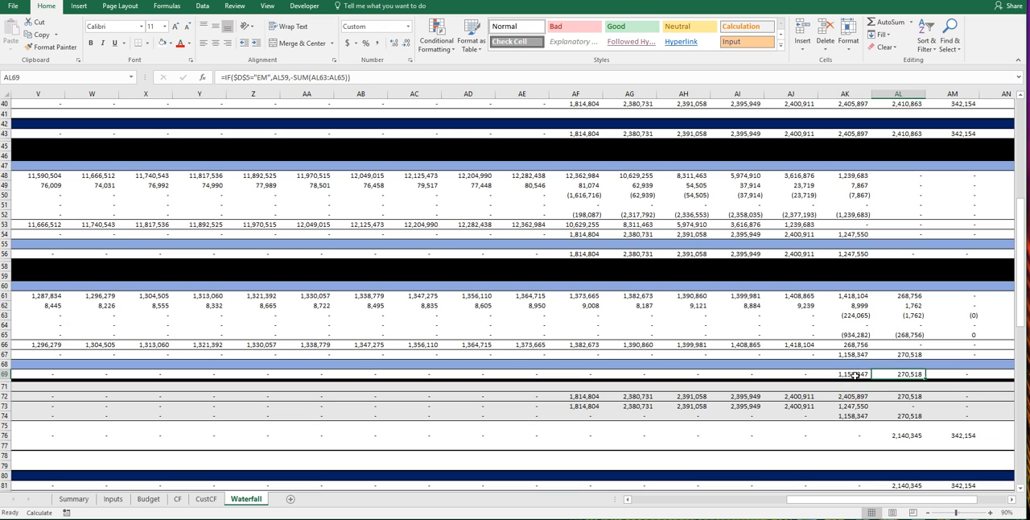
Step: Change the Tier 1 setting for the GP's return on cash before the next tier to Return of Capital Only
{"action": "key", "text": "Home"}
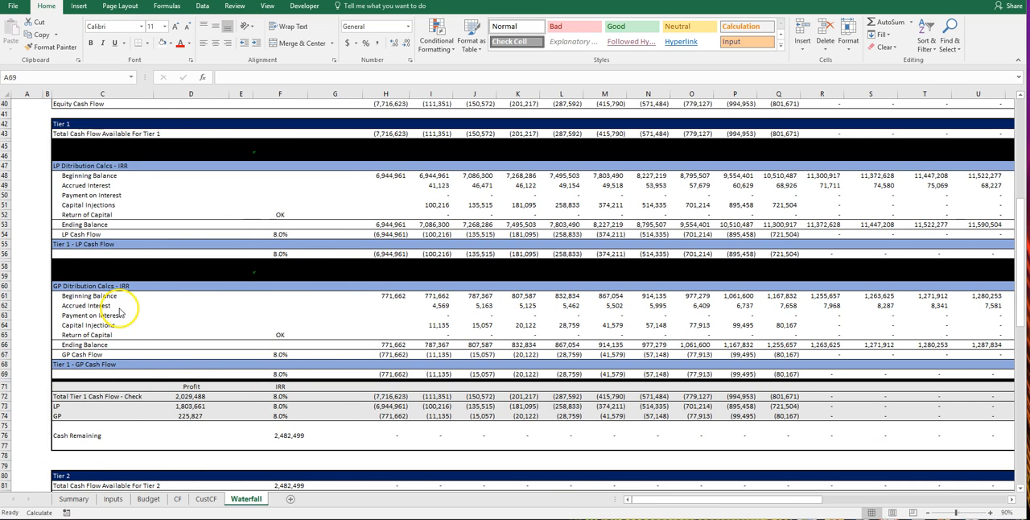
{"action": "scroll", "coordinate": [42, 223], "scroll_direction": "up", "scroll_amount": 13}
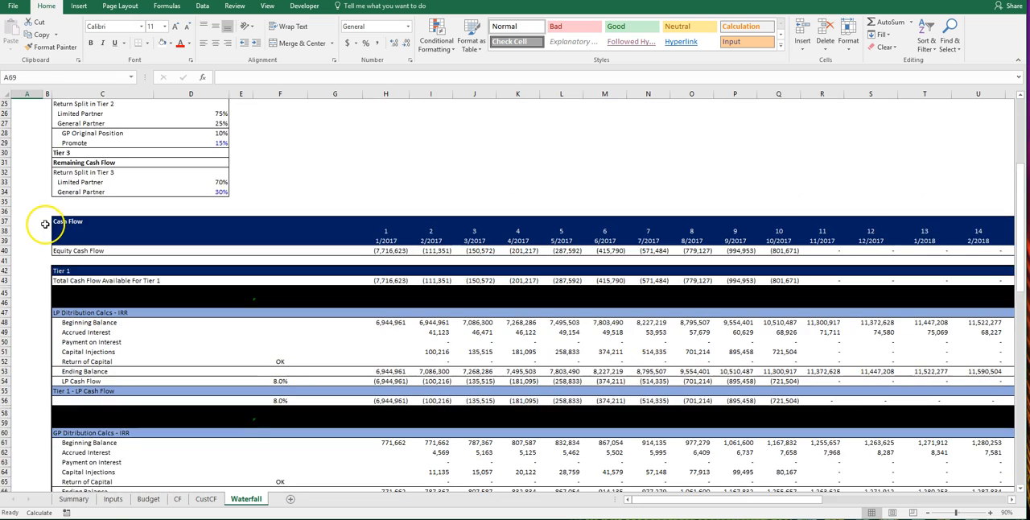
{"action": "left_click", "coordinate": [208, 282]}
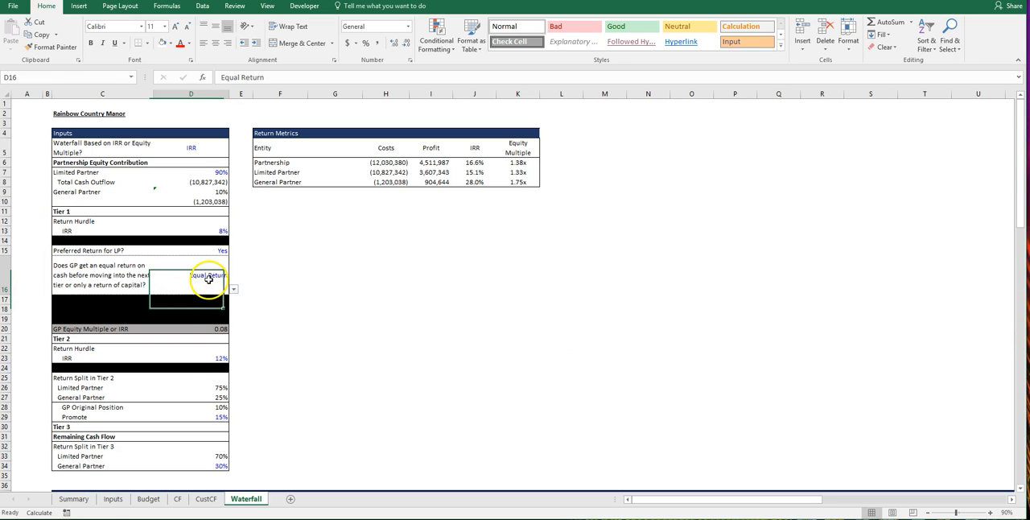
{"action": "left_click", "coordinate": [233, 290]}
{"action": "left_click", "coordinate": [211, 305]}
Step: Compare the Tier 1 IRR formulas of the LP cash flow in F54 and the GP cash flow in F67
{"action": "scroll", "coordinate": [320, 330], "scroll_direction": "down", "scroll_amount": 10}
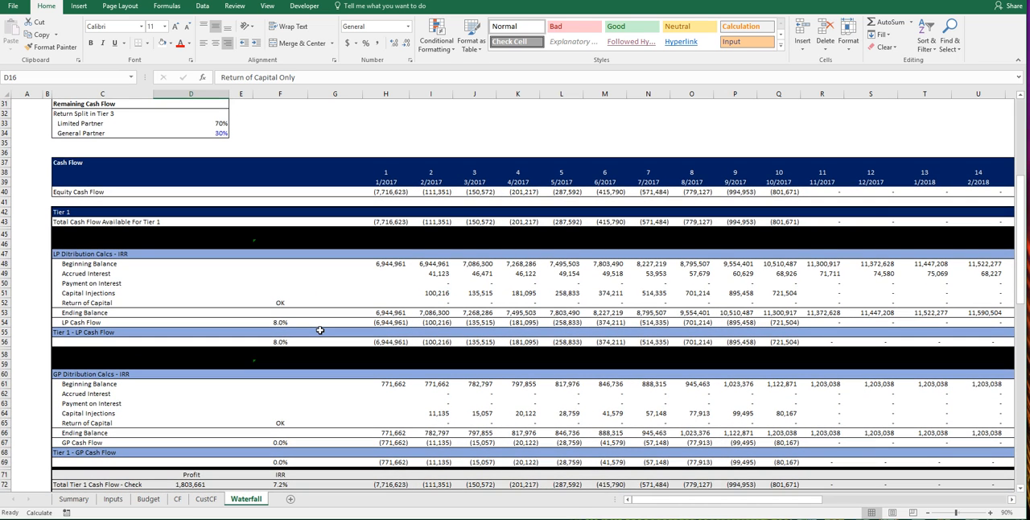
{"action": "scroll", "coordinate": [319, 330], "scroll_direction": "down", "scroll_amount": 1}
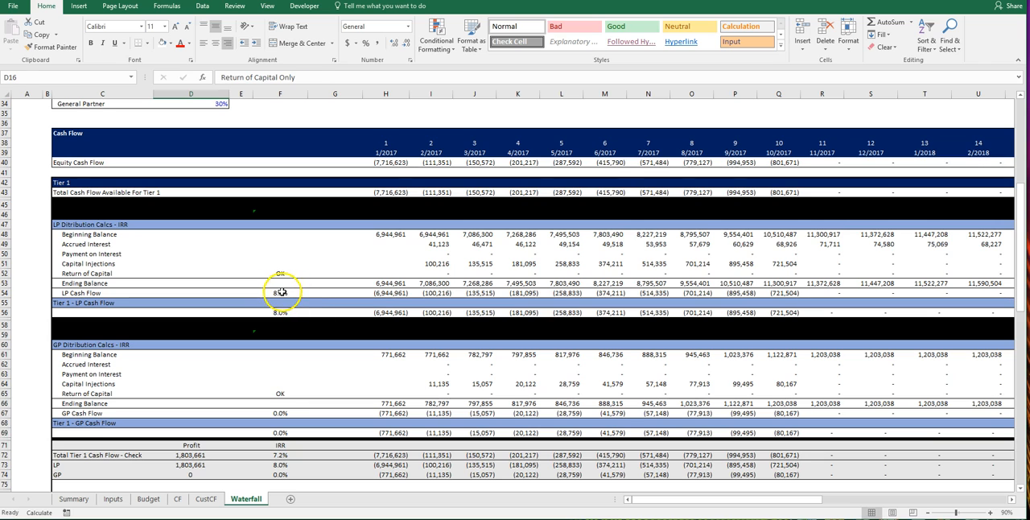
{"action": "left_click", "coordinate": [281, 292]}
{"action": "left_click", "coordinate": [273, 413]}
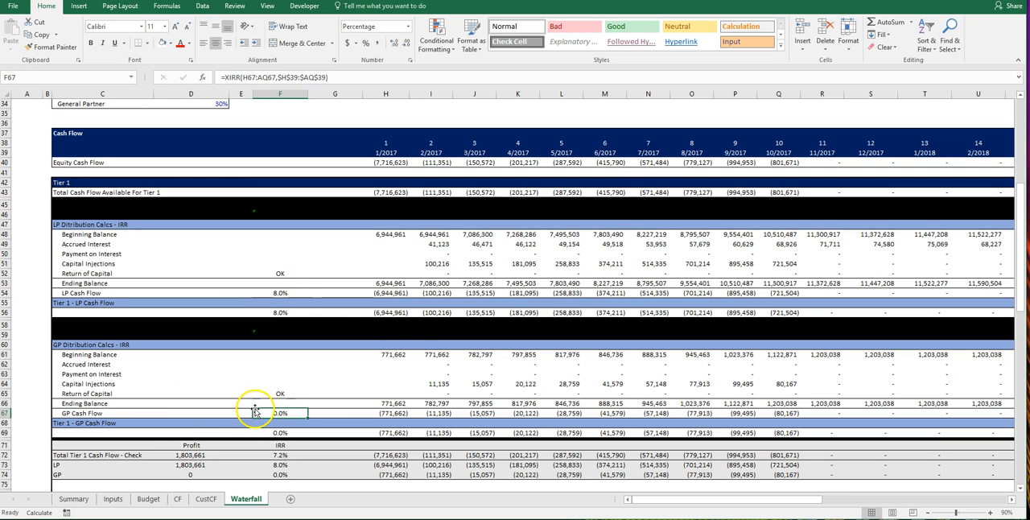
{"action": "scroll", "coordinate": [257, 410], "scroll_direction": "down", "scroll_amount": 2}
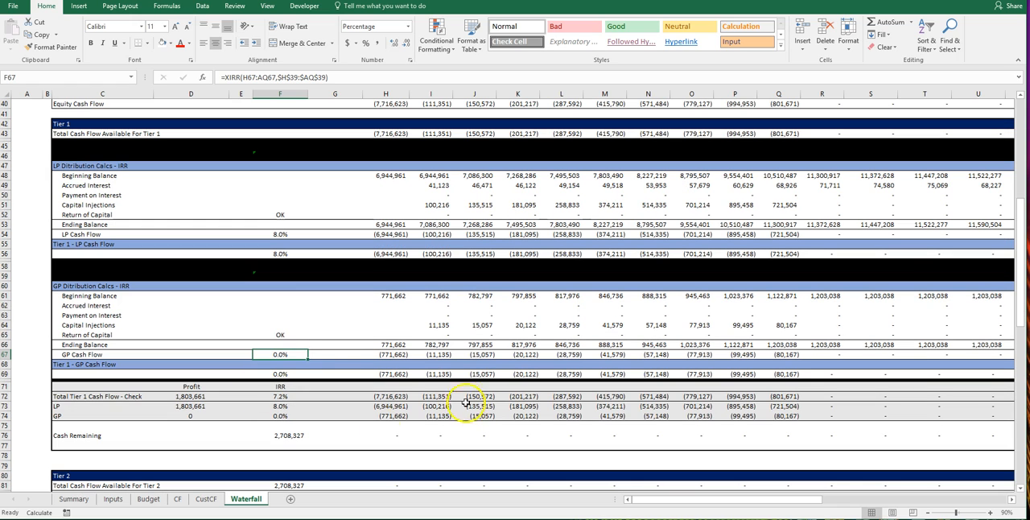
Step: Review the Tier 1 profit of the LP and GP, the cash remaining, and the total cash flow available for Tier 2
{"action": "left_click", "coordinate": [193, 404]}
{"action": "scroll", "coordinate": [33, 346], "scroll_direction": "down", "scroll_amount": 2}
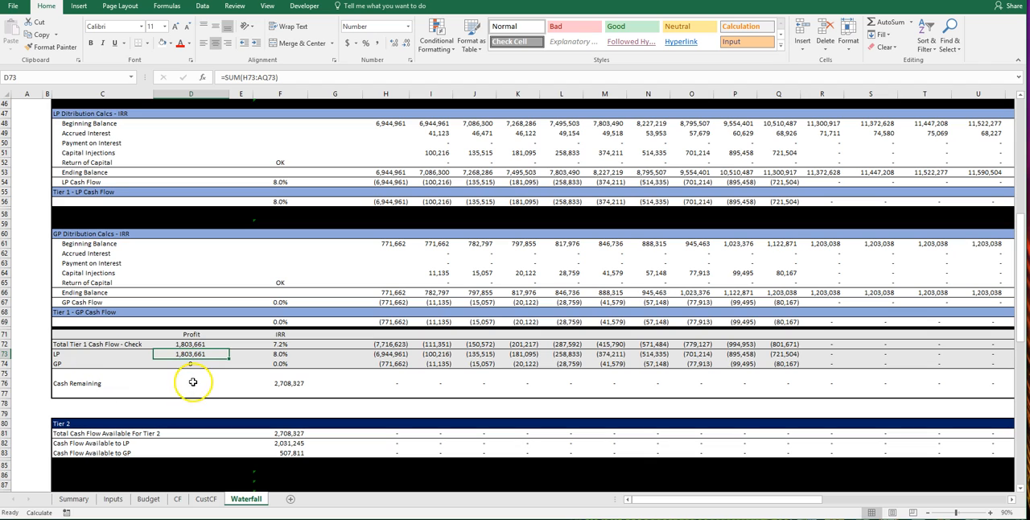
{"action": "left_click", "coordinate": [193, 362]}
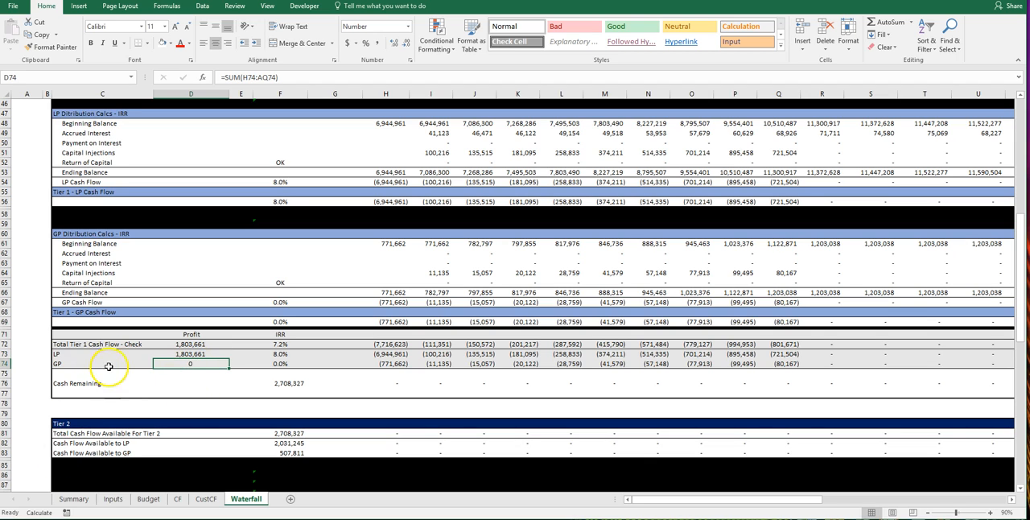
{"action": "left_click", "coordinate": [288, 384]}
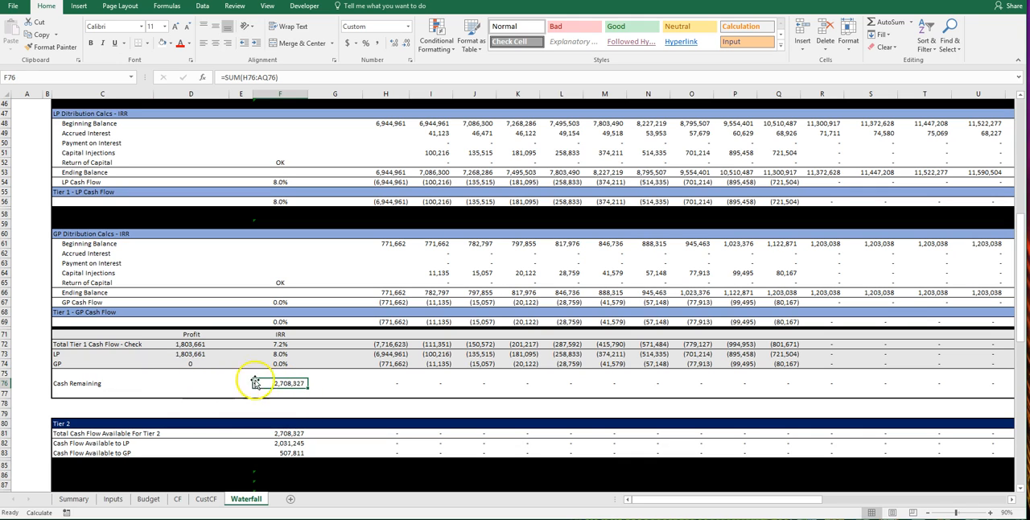
{"action": "left_click", "coordinate": [295, 432]}
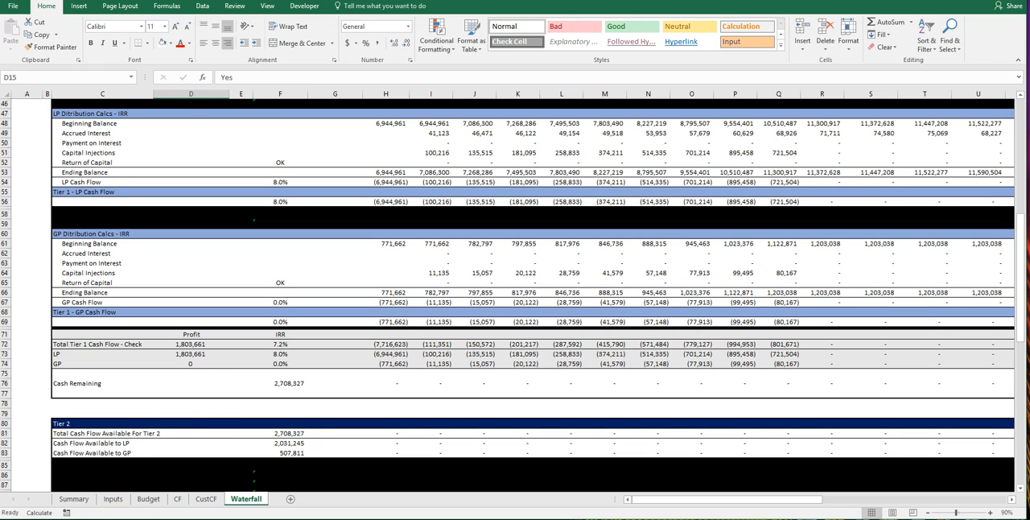
Step: Set the Tier 1 Preferred Return for LP option to No
{"action": "scroll", "coordinate": [40, 312], "scroll_direction": "up", "scroll_amount": 4}
{"action": "scroll", "coordinate": [28, 293], "scroll_direction": "up", "scroll_amount": 10}
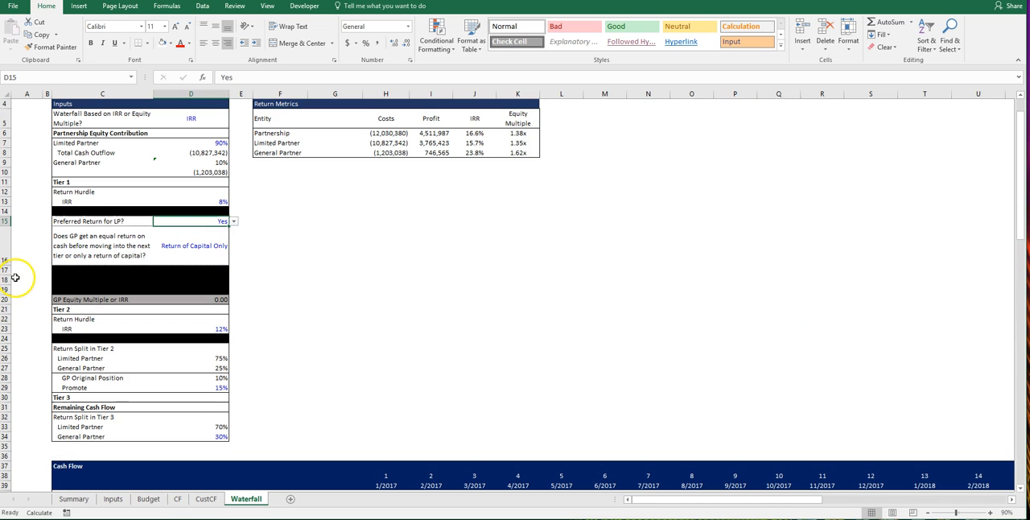
{"action": "left_click", "coordinate": [234, 222]}
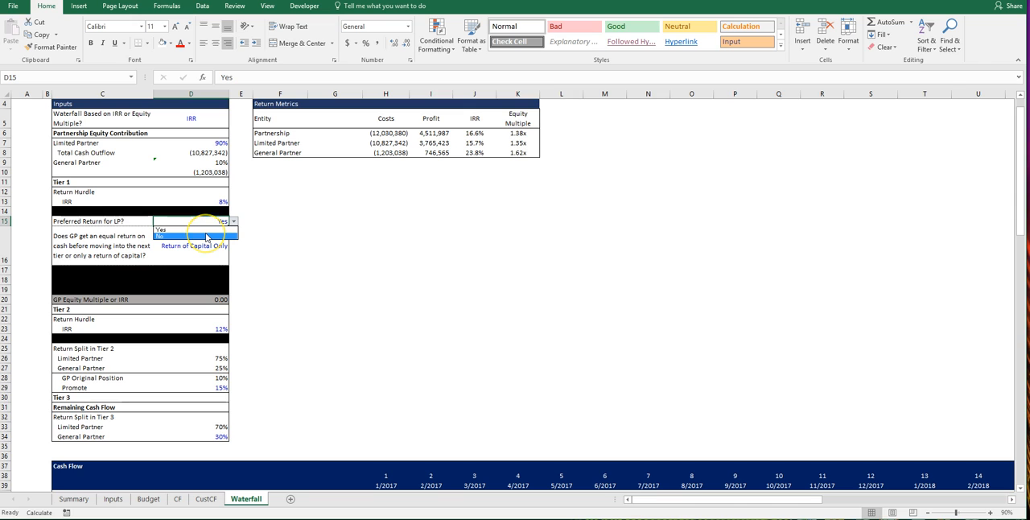
{"action": "left_click", "coordinate": [206, 237]}
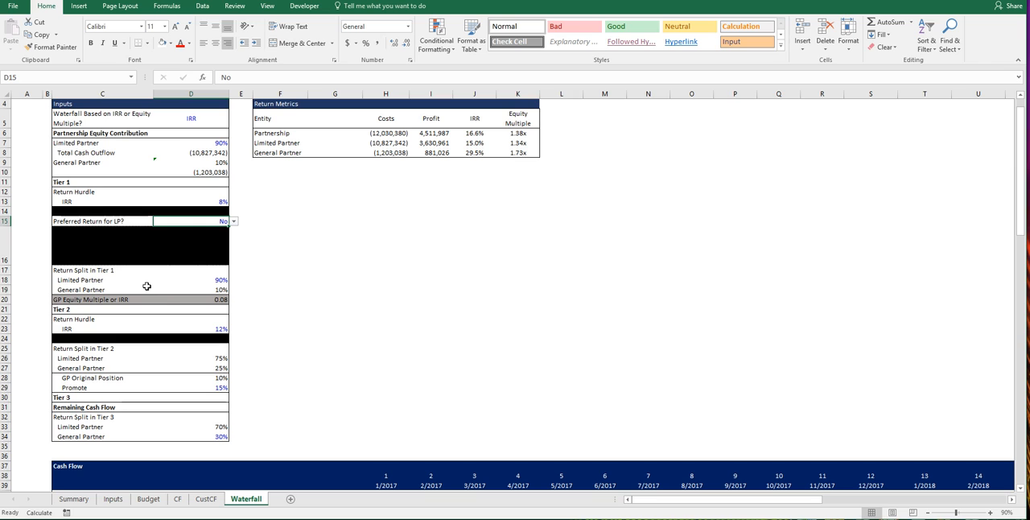
Step: Inspect the Tier 1 LP and GP return split, the IRR hurdle, and the limited partner's total cash outflow
{"action": "left_click", "coordinate": [208, 280]}
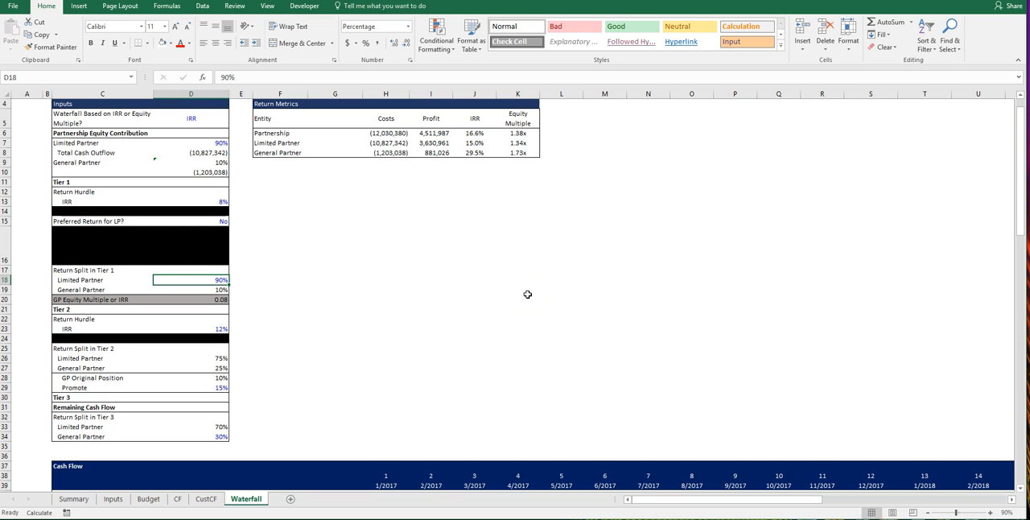
{"action": "left_click", "coordinate": [211, 201]}
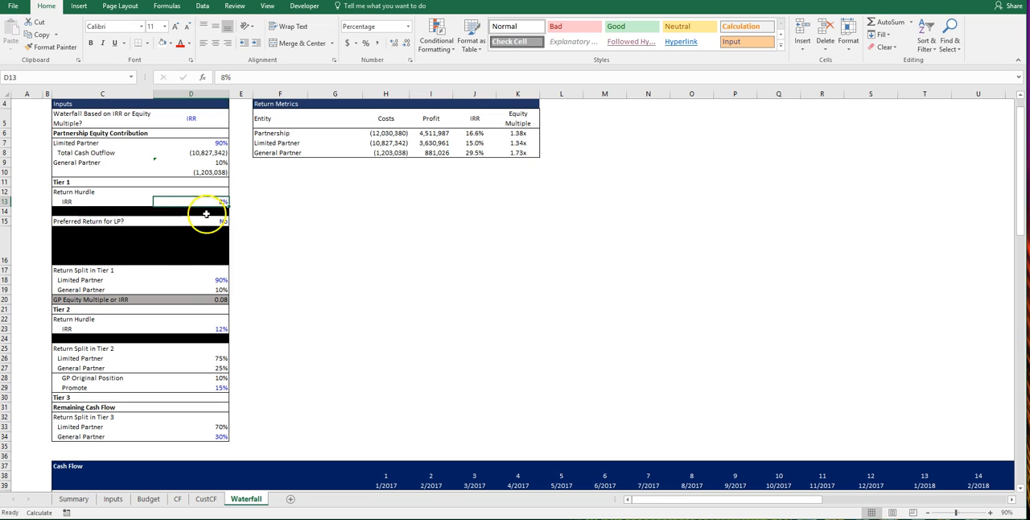
{"action": "left_click", "coordinate": [213, 289]}
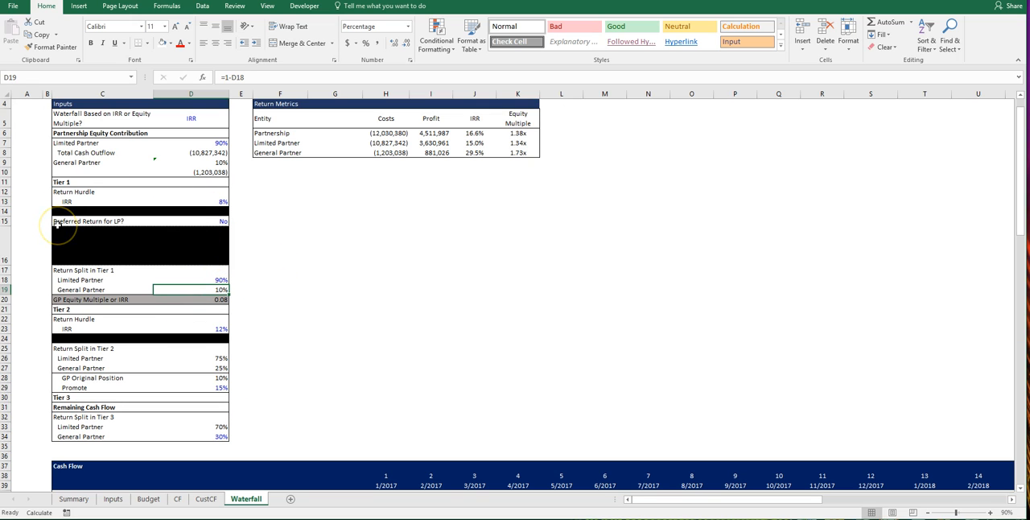
{"action": "left_click", "coordinate": [190, 152]}
Step: Compare the LP cash flow in row 54 with the GP cash flow in row 67 from 1/2017 through the 2019 distributions
{"action": "scroll", "coordinate": [400, 233], "scroll_direction": "down", "scroll_amount": 5}
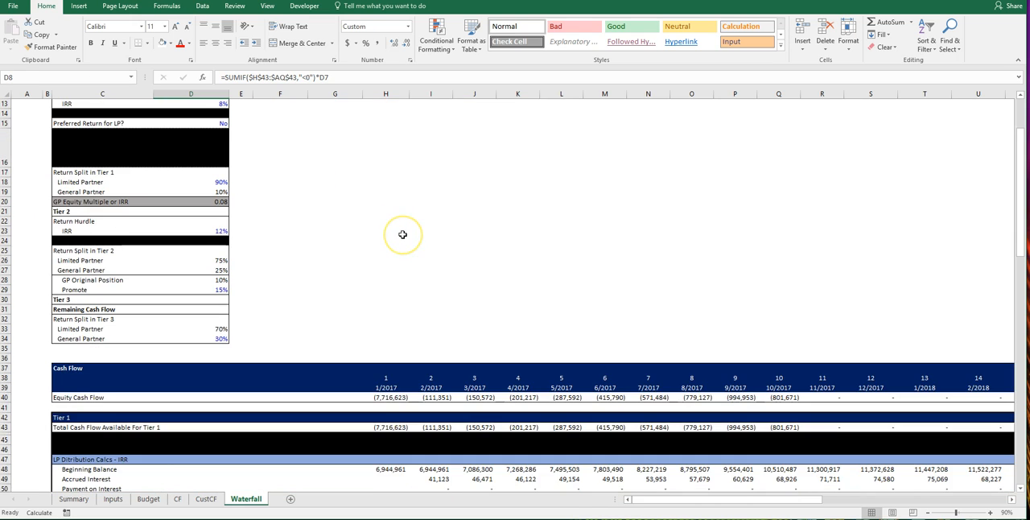
{"action": "scroll", "coordinate": [403, 234], "scroll_direction": "down", "scroll_amount": 2}
{"action": "scroll", "coordinate": [247, 287], "scroll_direction": "down", "scroll_amount": 1}
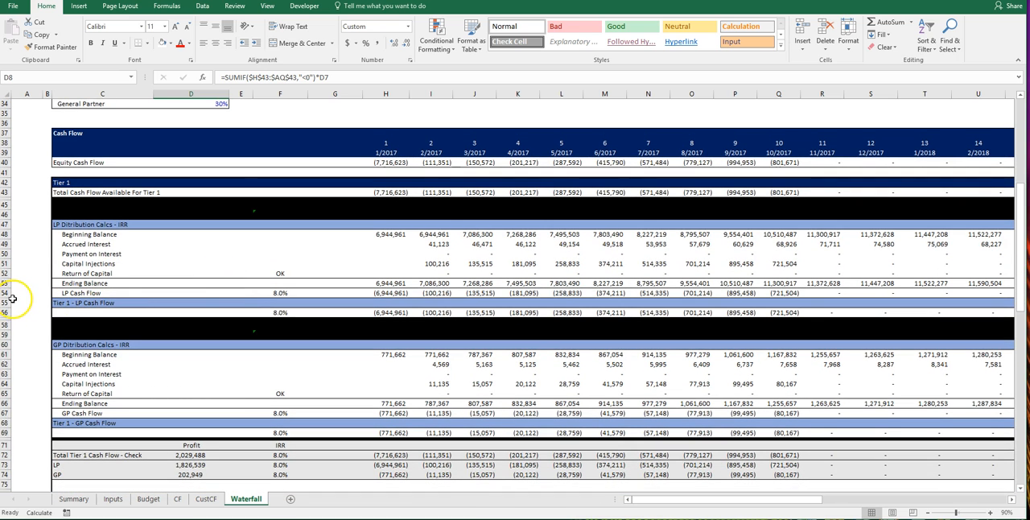
{"action": "left_click", "coordinate": [7, 293]}
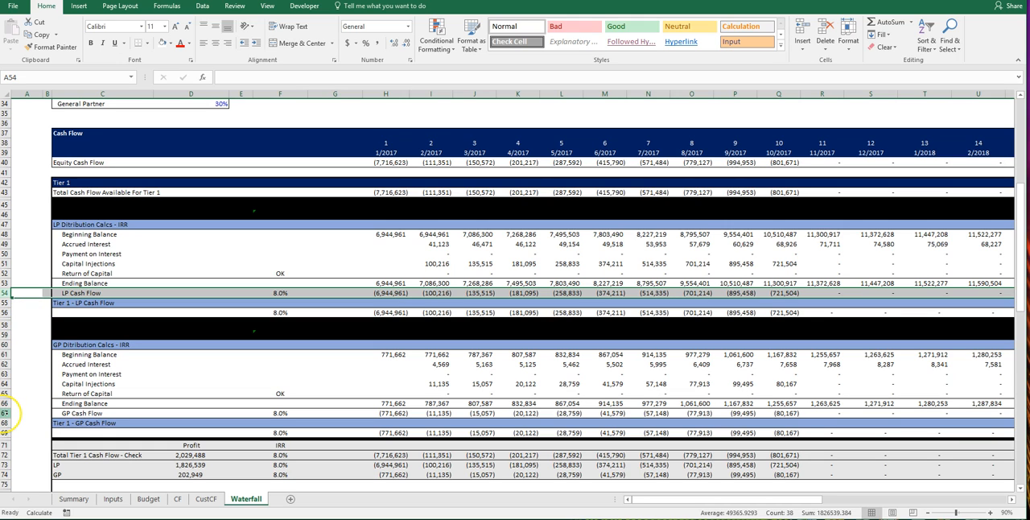
{"action": "left_click", "coordinate": [7, 412], "text": "ctrl"}
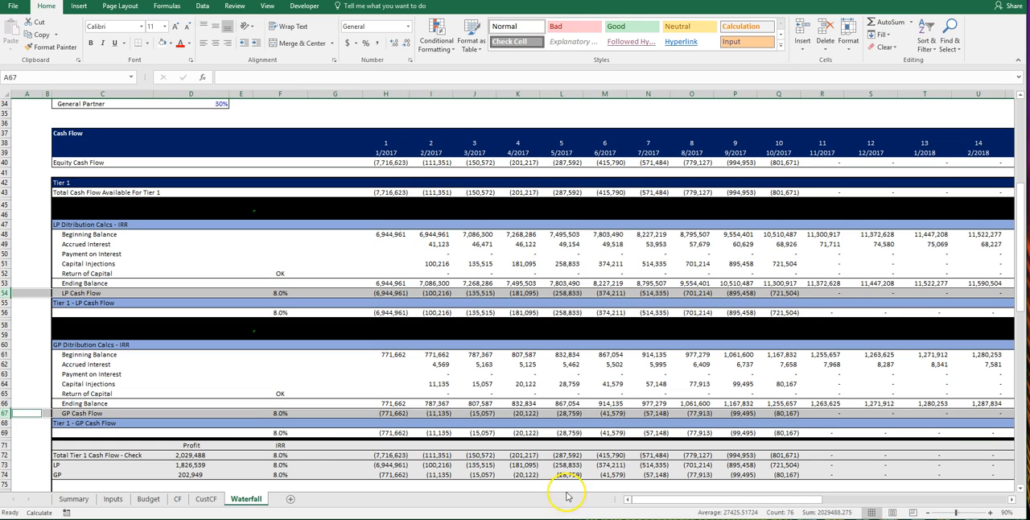
{"action": "left_click_drag", "start_coordinate": [651, 500], "coordinate": [793, 498]}
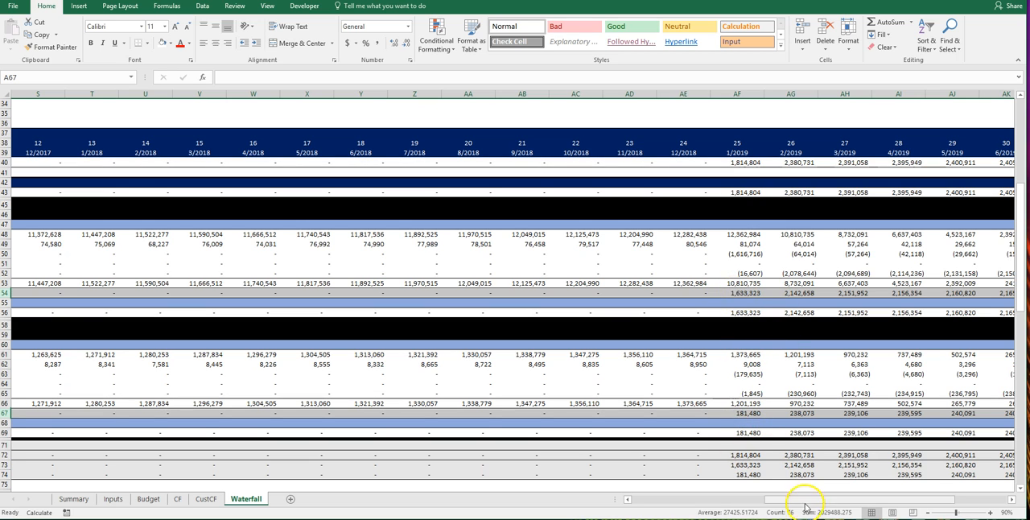
{"action": "left_click_drag", "start_coordinate": [823, 499], "coordinate": [593, 491]}
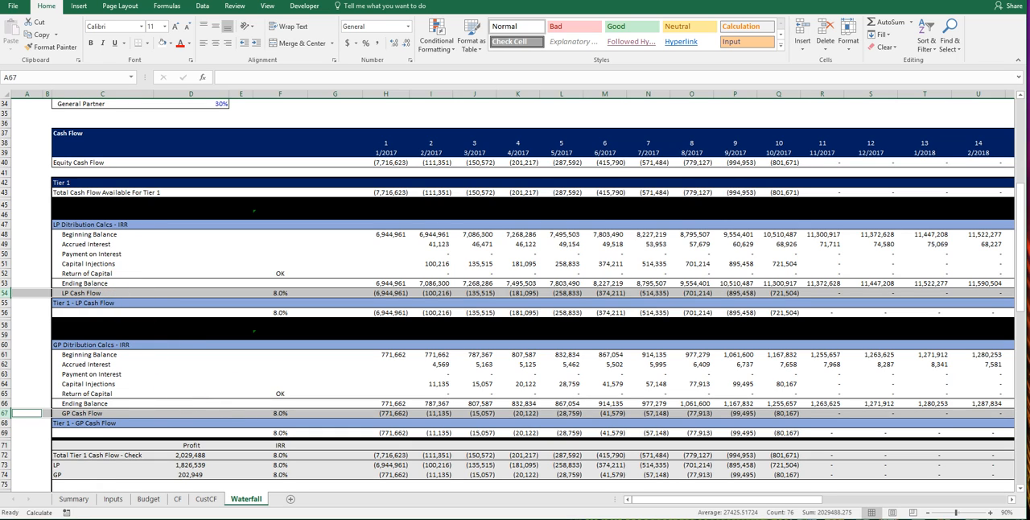
Step: Switch the waterfall basis in the inputs from IRR to EM
{"action": "scroll", "coordinate": [35, 305], "scroll_direction": "up", "scroll_amount": 11}
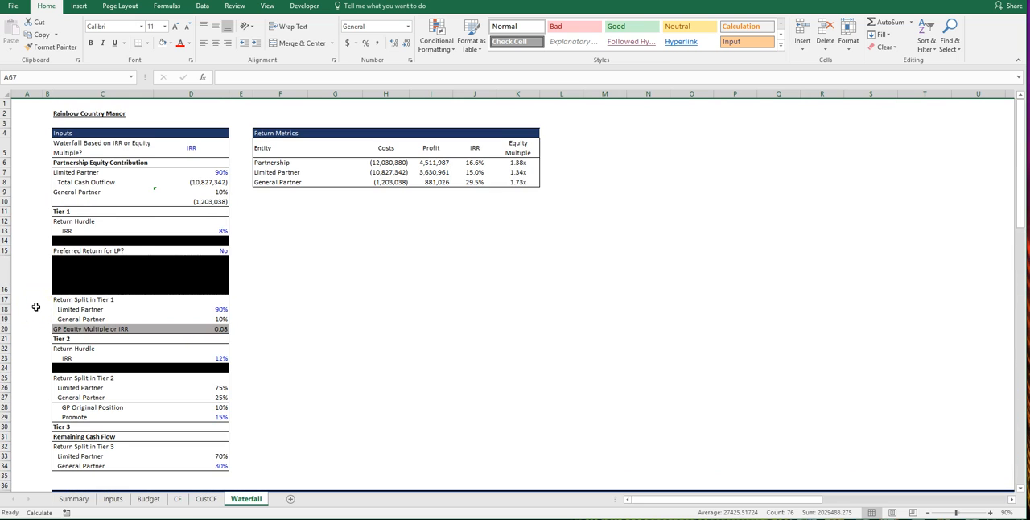
{"action": "left_click", "coordinate": [213, 147]}
{"action": "left_click", "coordinate": [233, 152]}
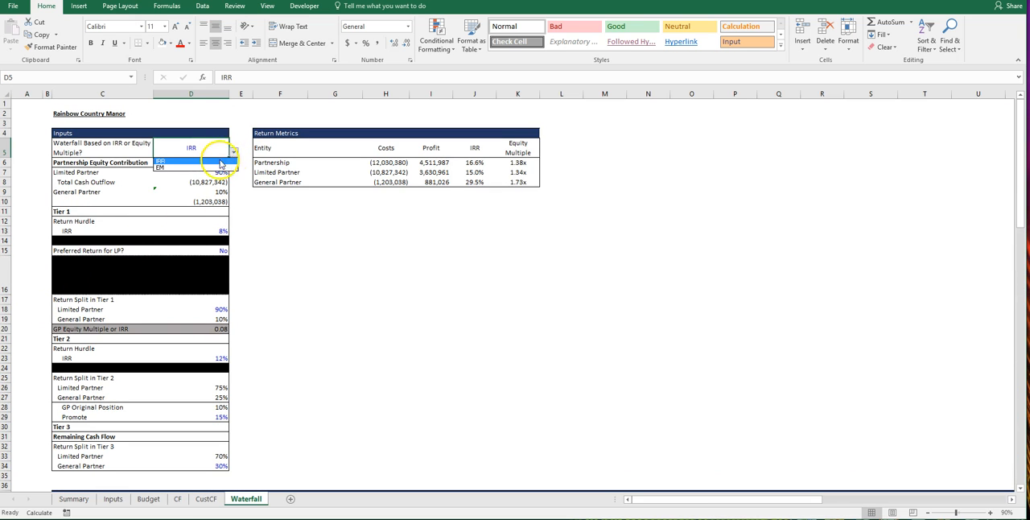
{"action": "left_click", "coordinate": [204, 167]}
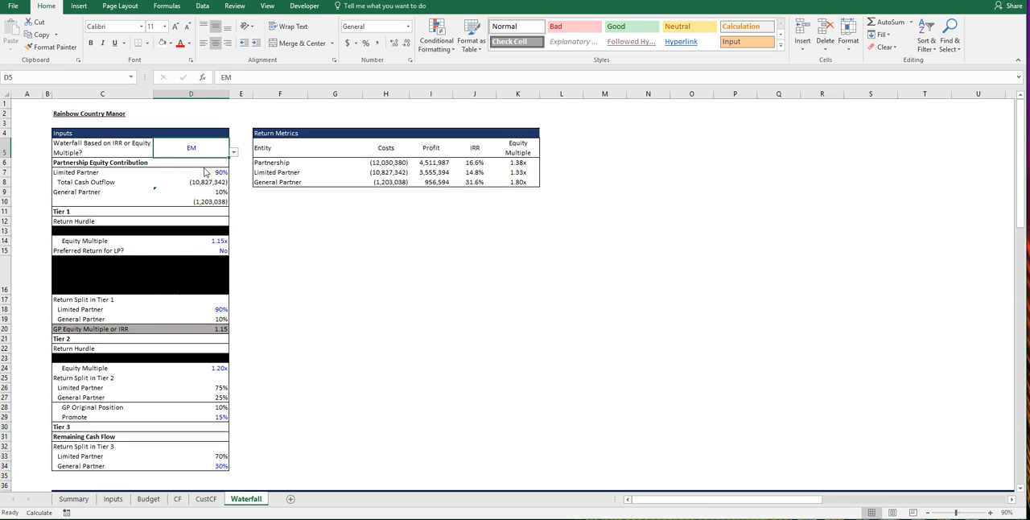
Step: Check the LP preferred return option and set the limited partner's return split in Tier 1 to 75%
{"action": "left_click", "coordinate": [205, 253]}
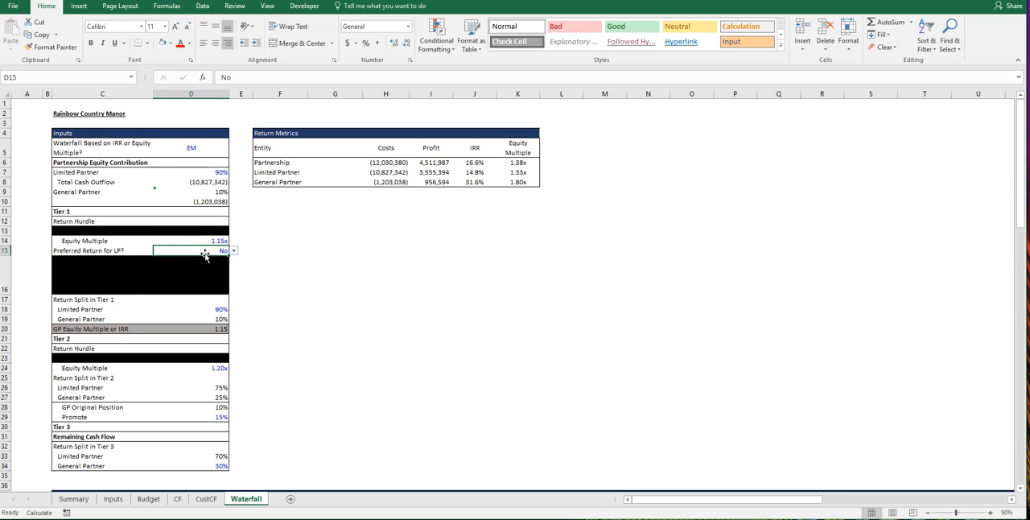
{"action": "left_click", "coordinate": [222, 309]}
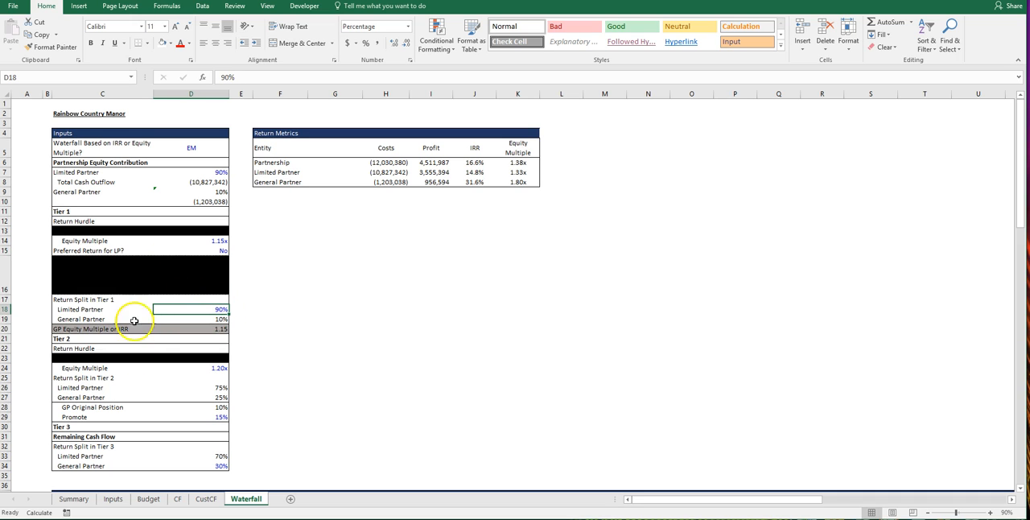
{"action": "type", "text": "75"}
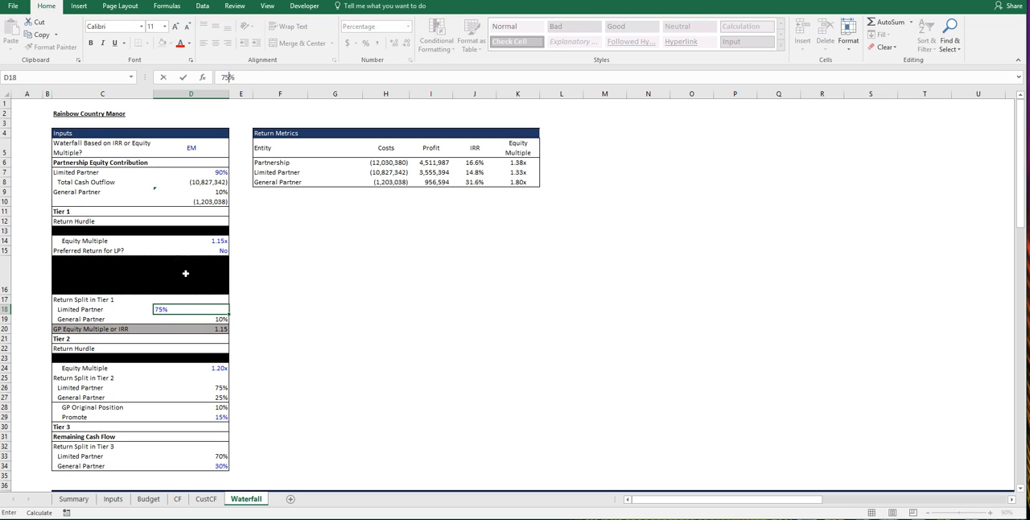
{"action": "key", "text": "Return"}
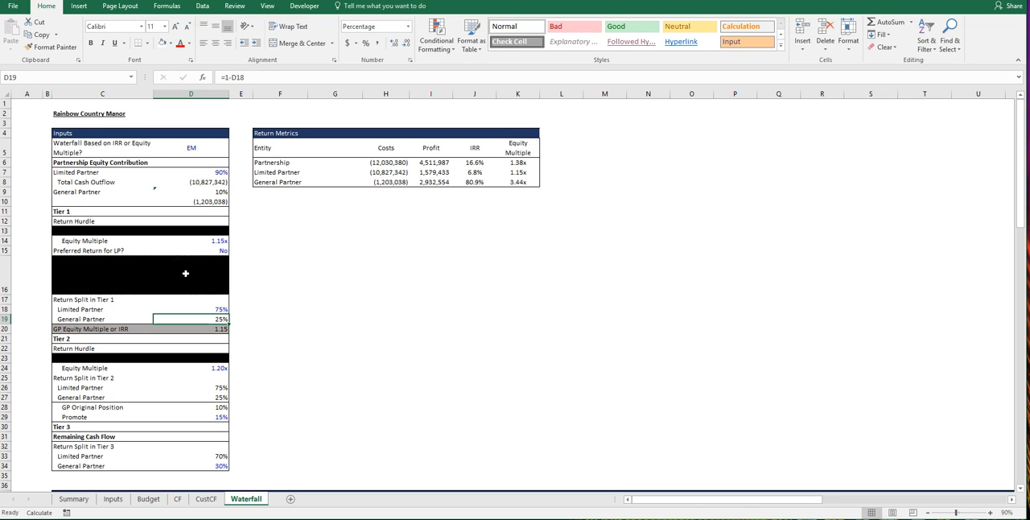
Step: Compare the LP and GP equity contribution shares with their return split in Tier 1
{"action": "scroll", "coordinate": [361, 299], "scroll_direction": "down", "scroll_amount": 4}
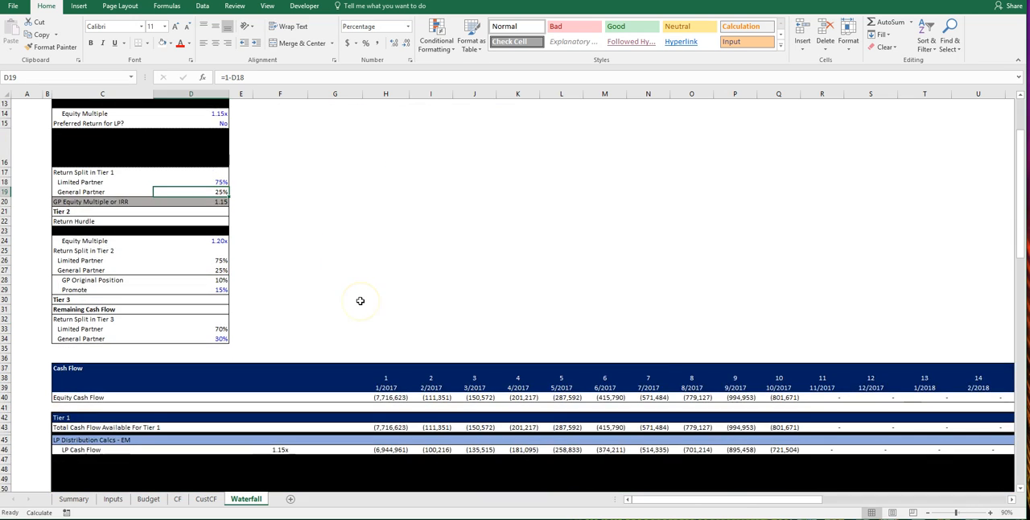
{"action": "scroll", "coordinate": [360, 297], "scroll_direction": "up", "scroll_amount": 4}
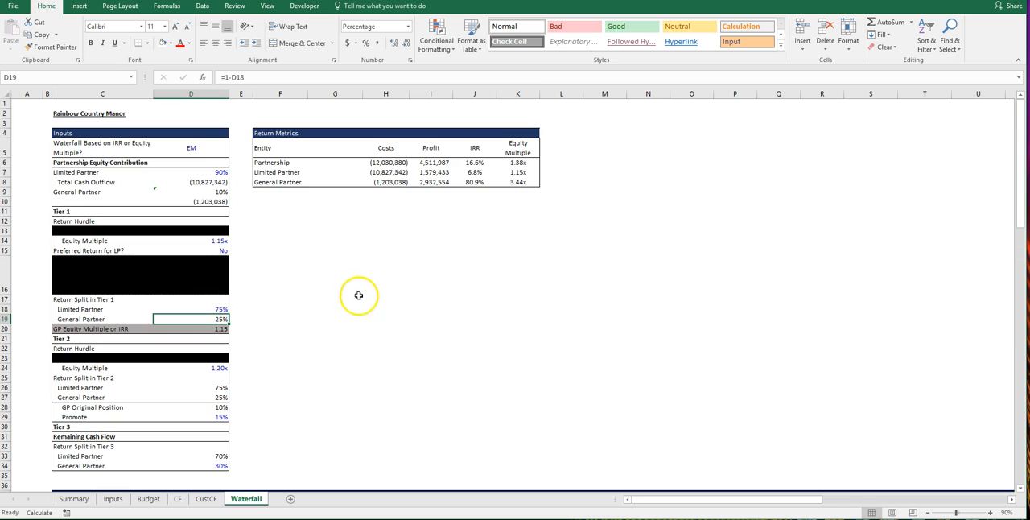
{"action": "left_click", "coordinate": [218, 171]}
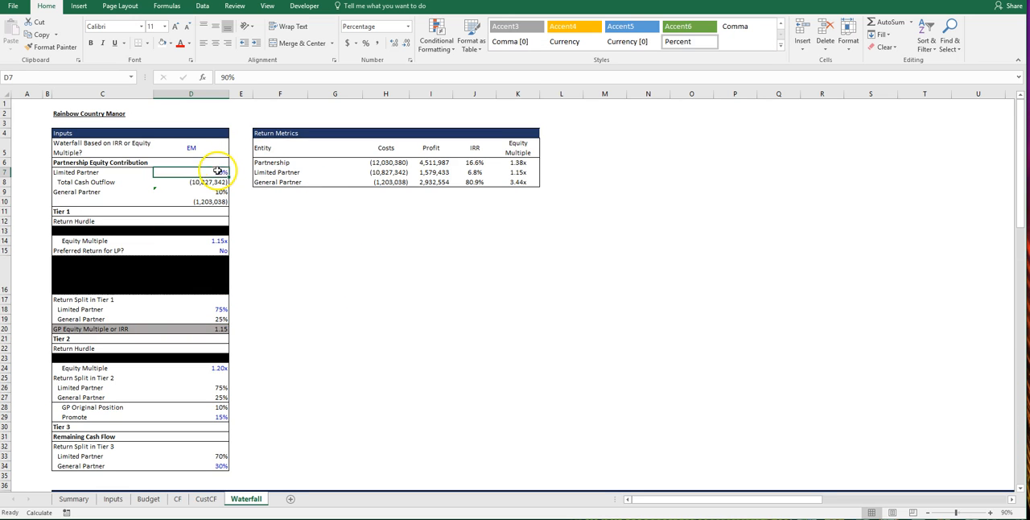
{"action": "left_click", "coordinate": [208, 311]}
{"action": "left_click", "coordinate": [199, 318]}
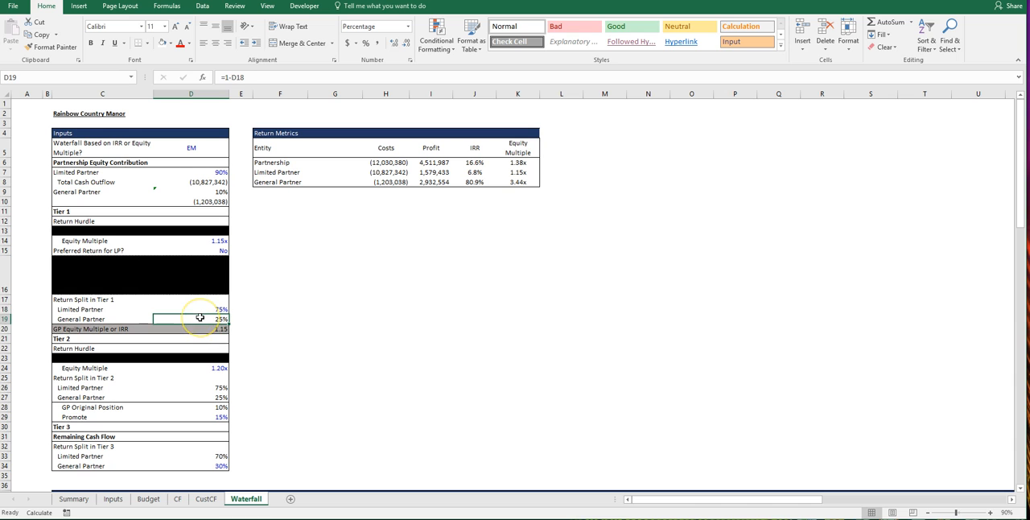
{"action": "scroll", "coordinate": [449, 347], "scroll_direction": "down", "scroll_amount": 1}
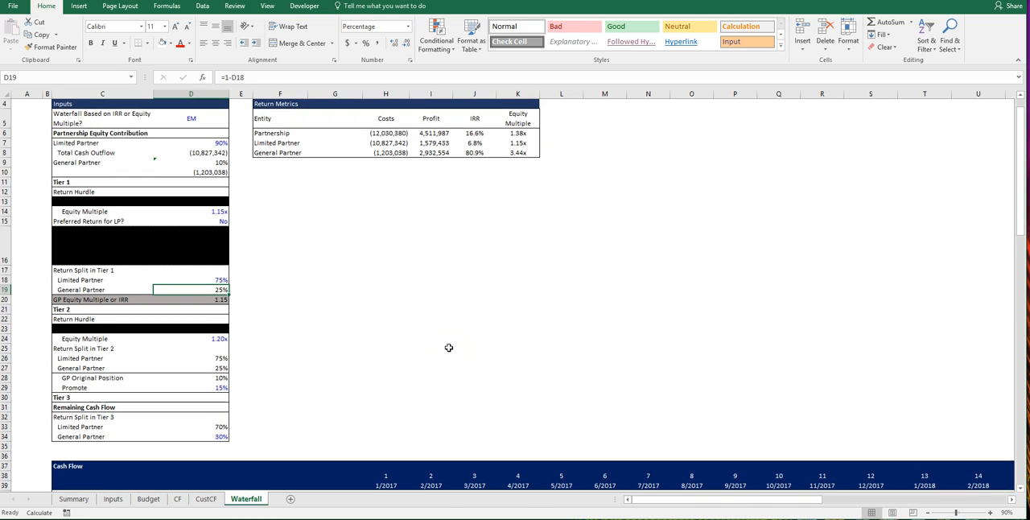
Step: Compare the Tier 1 LP cash flow in row 46 with the GP cash flow in row 59 from 1/2017 through the 2019 distributions
{"action": "scroll", "coordinate": [449, 347], "scroll_direction": "down", "scroll_amount": 1}
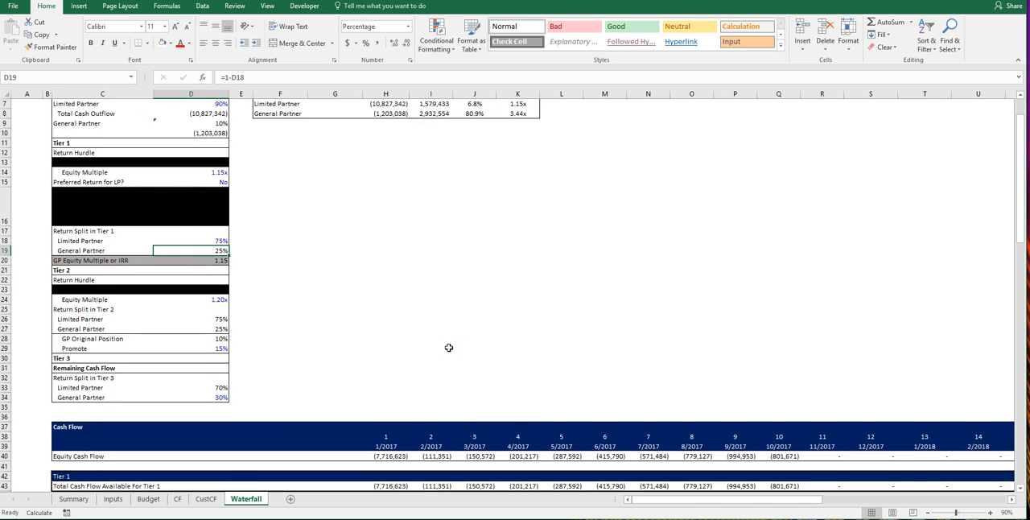
{"action": "scroll", "coordinate": [402, 313], "scroll_direction": "down", "scroll_amount": 2}
{"action": "scroll", "coordinate": [403, 313], "scroll_direction": "down", "scroll_amount": 4}
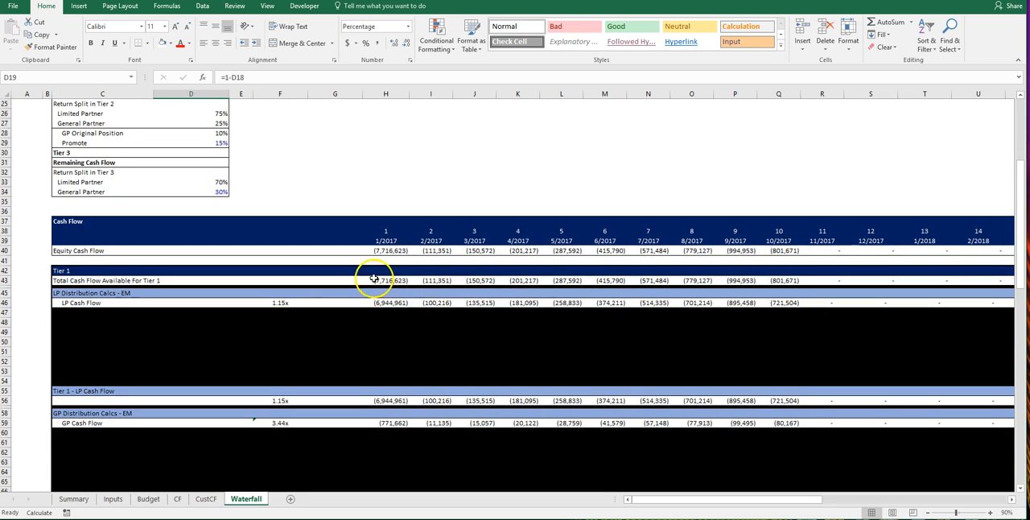
{"action": "scroll", "coordinate": [379, 276], "scroll_direction": "down", "scroll_amount": 3}
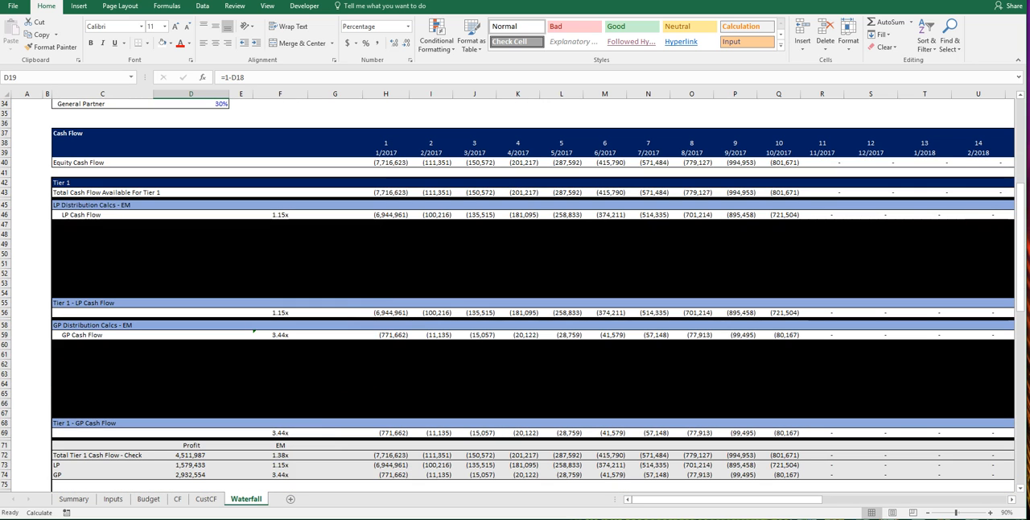
{"action": "left_click", "coordinate": [6, 214]}
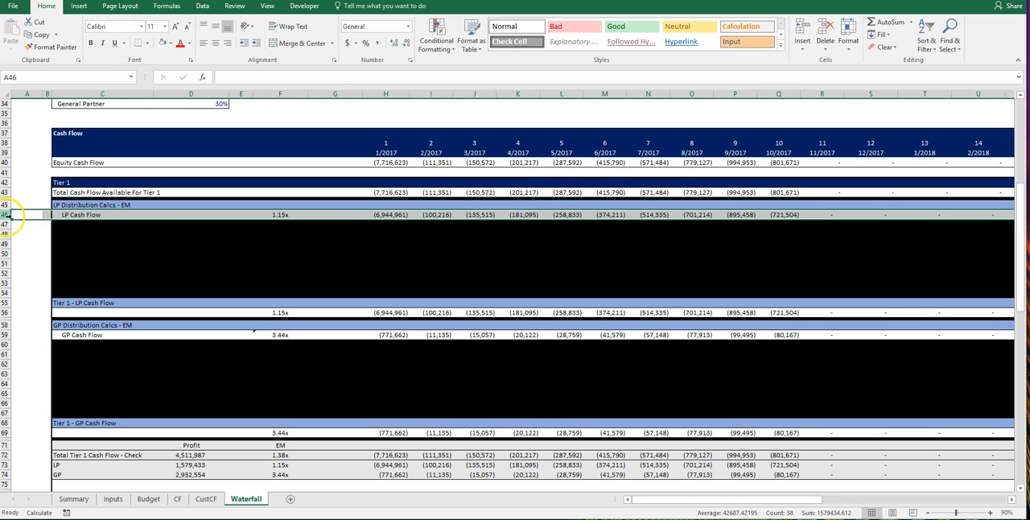
{"action": "left_click", "coordinate": [6, 334], "text": "ctrl"}
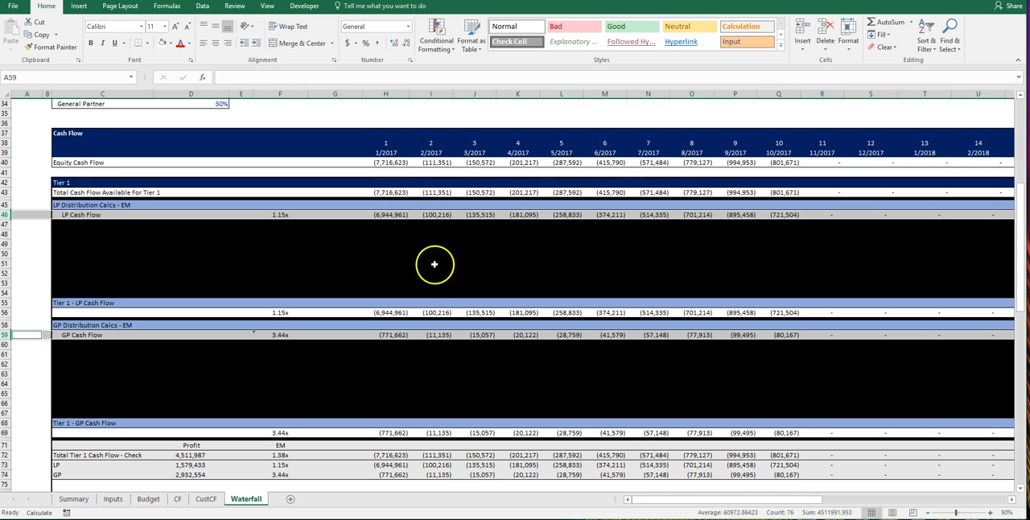
{"action": "left_click_drag", "start_coordinate": [655, 499], "coordinate": [793, 506]}
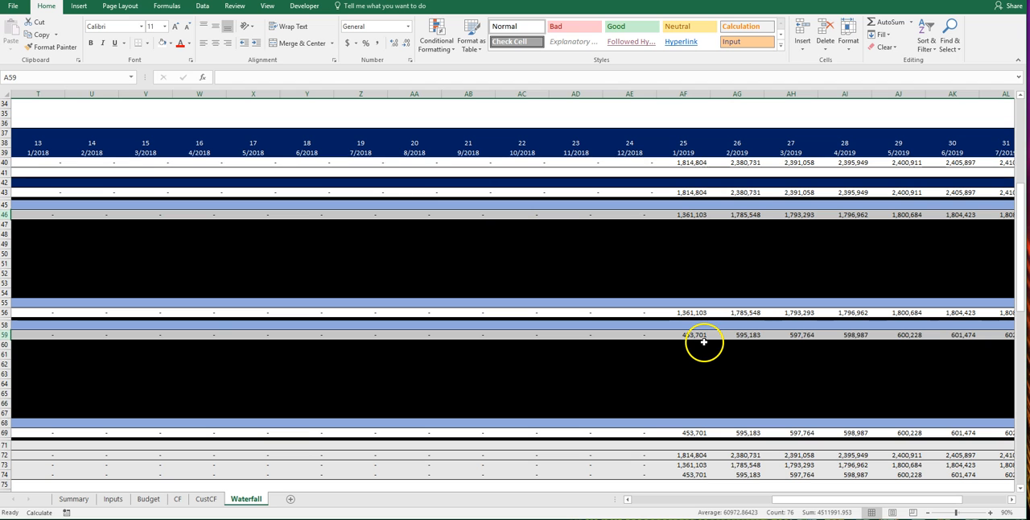
{"action": "left_click_drag", "start_coordinate": [829, 499], "coordinate": [667, 494]}
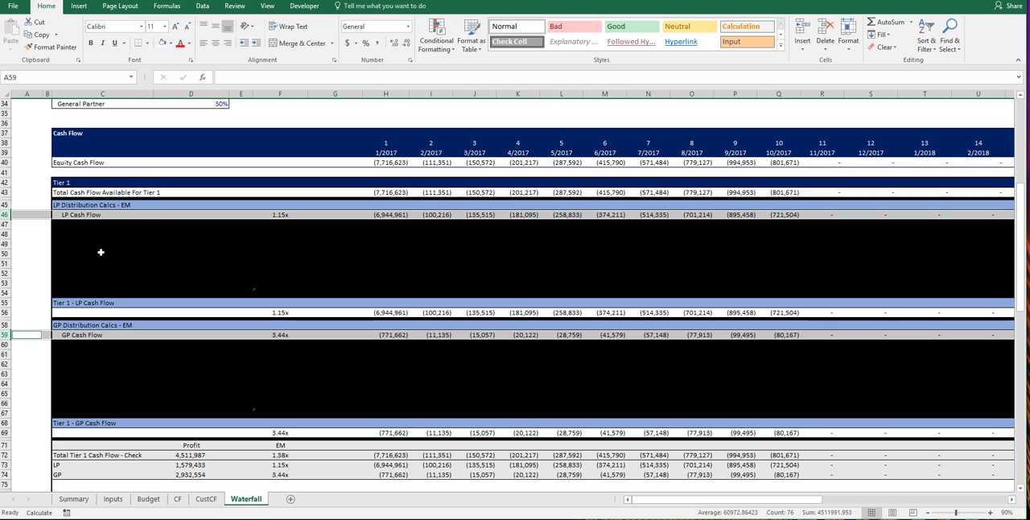
Step: Check the Tier 2 section for distributable cash, and set the limited partner's return split in Tier 1 to 90%
{"action": "scroll", "coordinate": [101, 252], "scroll_direction": "down", "scroll_amount": 11}
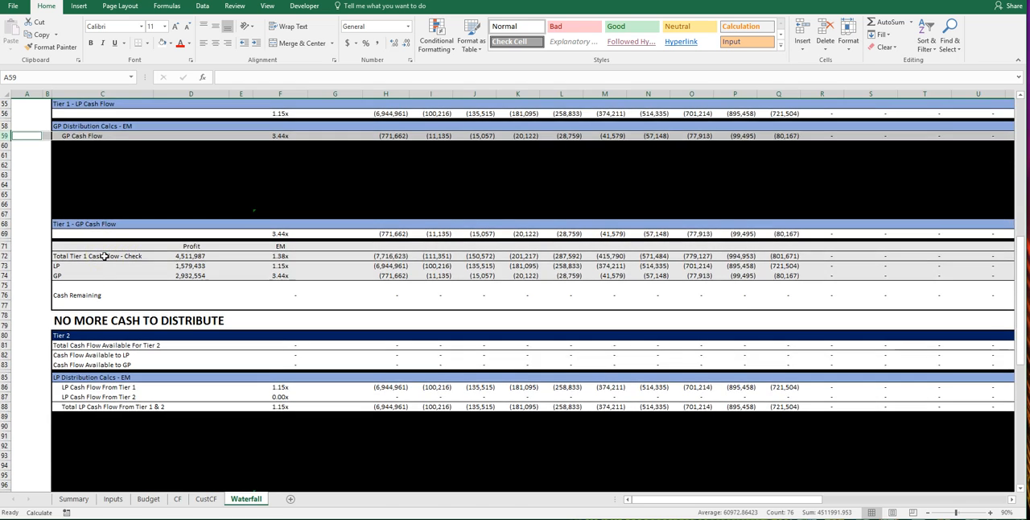
{"action": "scroll", "coordinate": [121, 288], "scroll_direction": "down", "scroll_amount": 6}
{"action": "scroll", "coordinate": [121, 290], "scroll_direction": "up", "scroll_amount": 2}
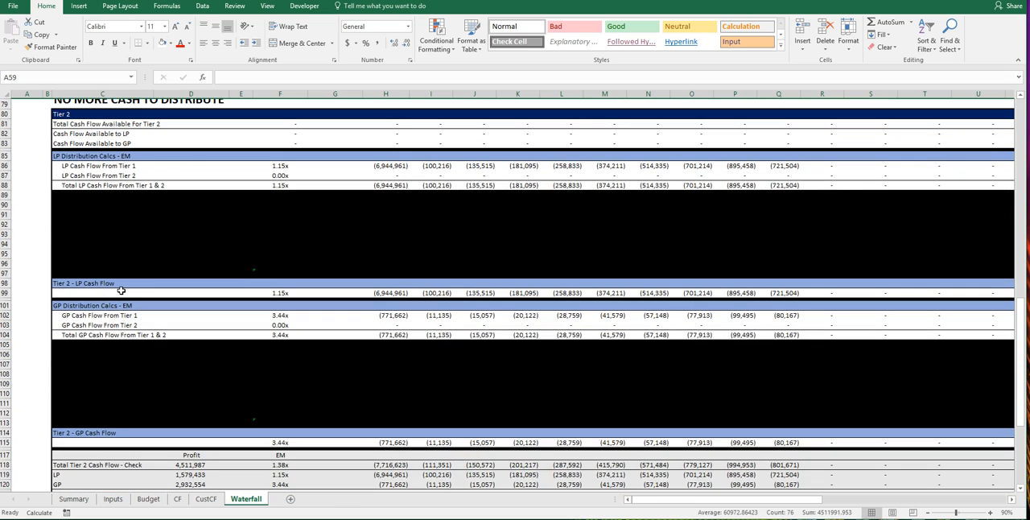
{"action": "scroll", "coordinate": [121, 291], "scroll_direction": "up", "scroll_amount": 20}
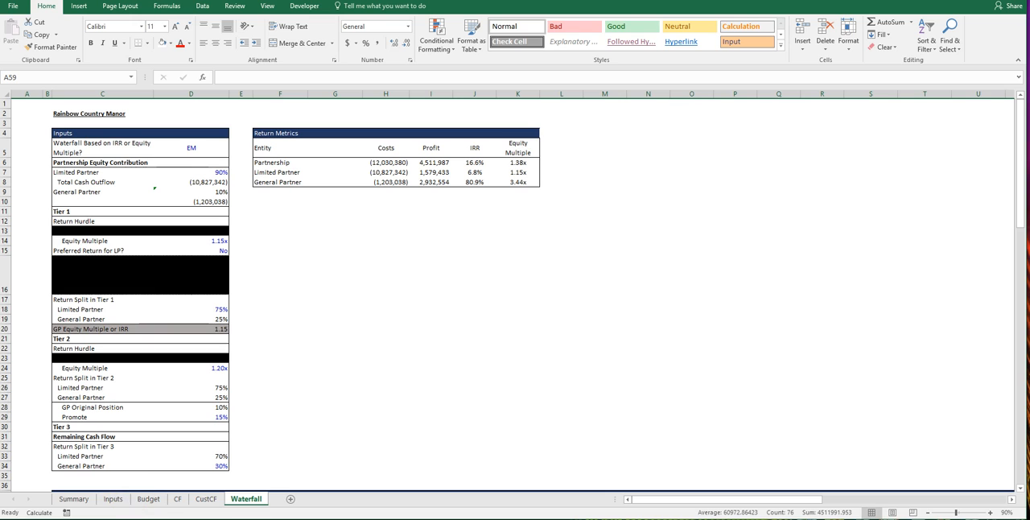
{"action": "left_click", "coordinate": [208, 309]}
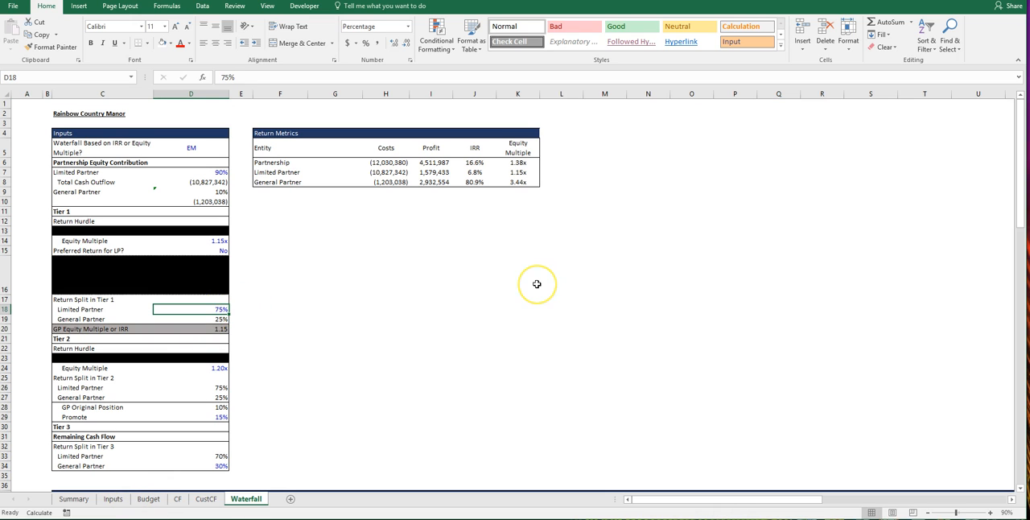
{"action": "type", "text": "90"}
{"action": "key", "text": "Return"}
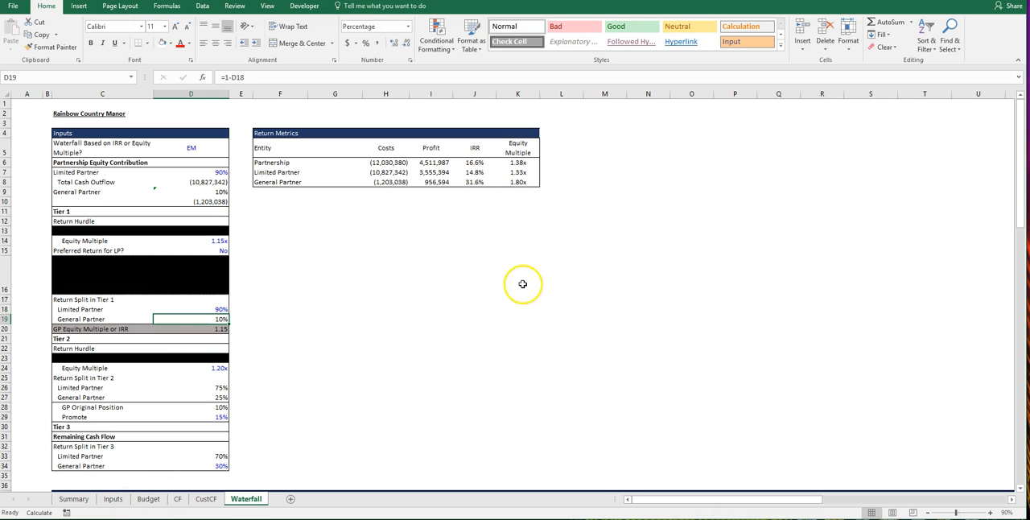
Step: Review the Tier 1 LP and GP equity multiples in the check section and inspect the cash remaining formula in F76
{"action": "scroll", "coordinate": [174, 334], "scroll_direction": "down", "scroll_amount": 4}
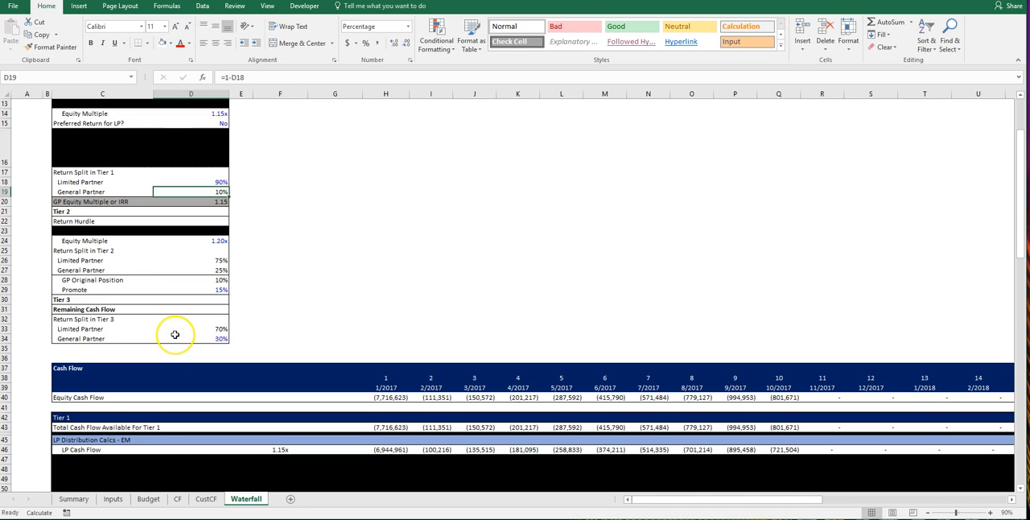
{"action": "scroll", "coordinate": [174, 334], "scroll_direction": "down", "scroll_amount": 9}
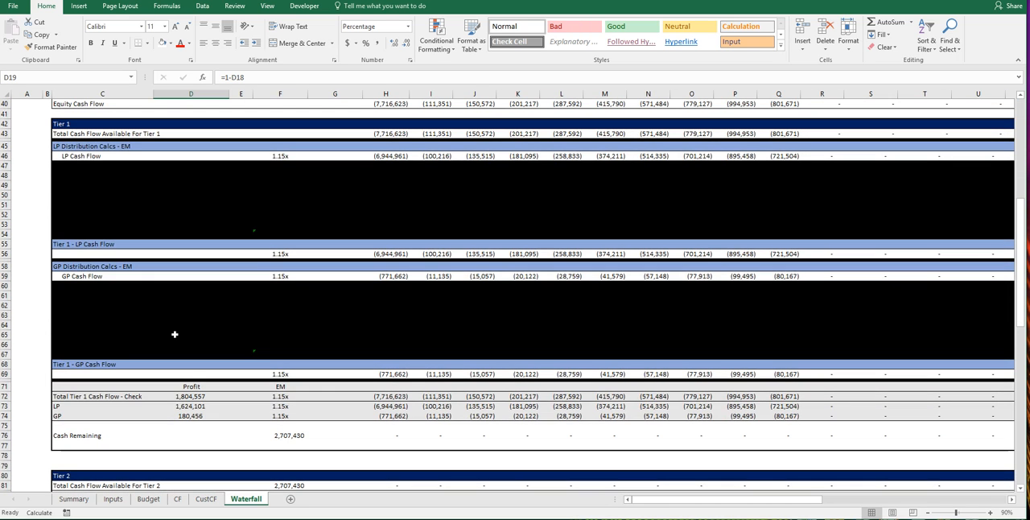
{"action": "scroll", "coordinate": [175, 334], "scroll_direction": "up", "scroll_amount": 6}
{"action": "scroll", "coordinate": [177, 331], "scroll_direction": "down", "scroll_amount": 5}
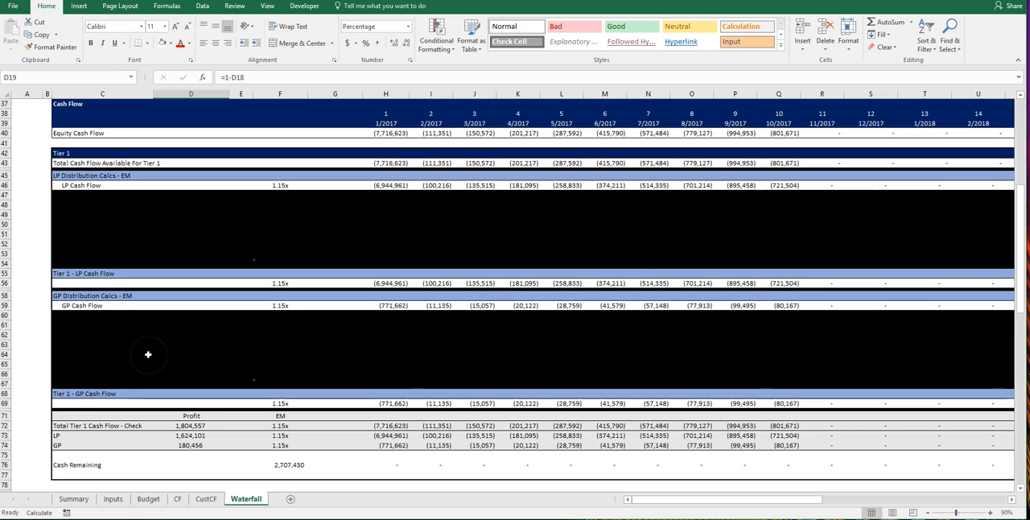
{"action": "scroll", "coordinate": [343, 297], "scroll_direction": "down", "scroll_amount": 1}
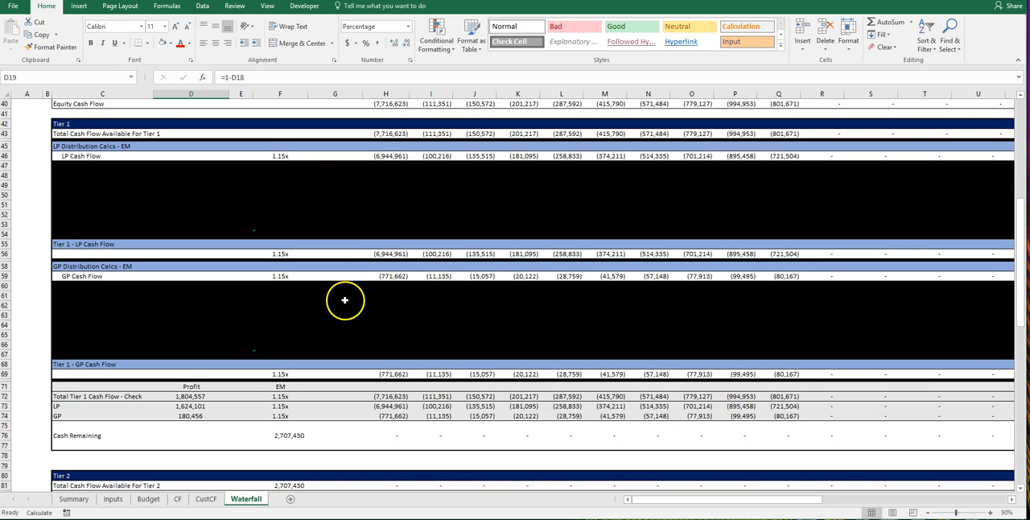
{"action": "scroll", "coordinate": [266, 391], "scroll_direction": "down", "scroll_amount": 2}
{"action": "left_click", "coordinate": [273, 384]}
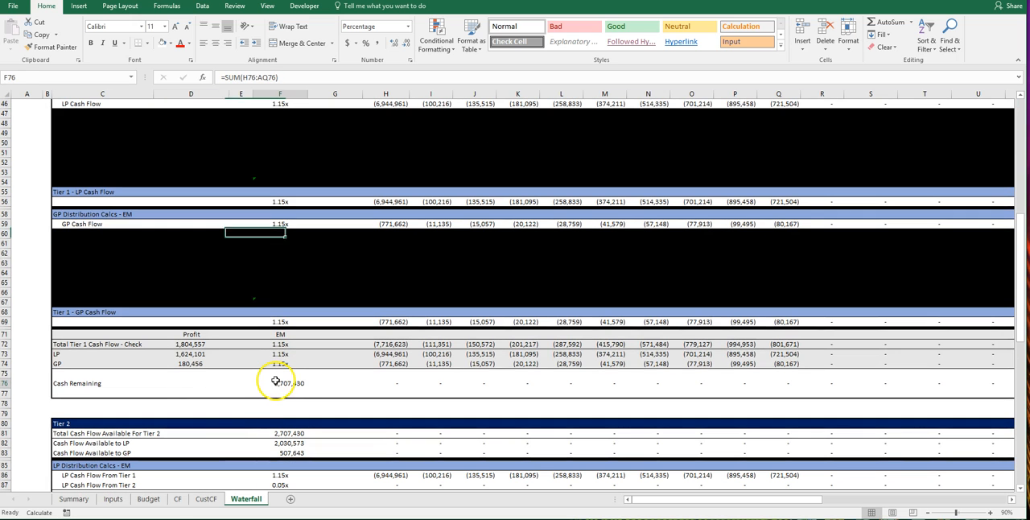
Step: Inspect the Tier 2 formulas for total cash flow available and the amounts available to the LP and GP
{"action": "left_click", "coordinate": [270, 433]}
{"action": "scroll", "coordinate": [189, 434], "scroll_direction": "down", "scroll_amount": 3}
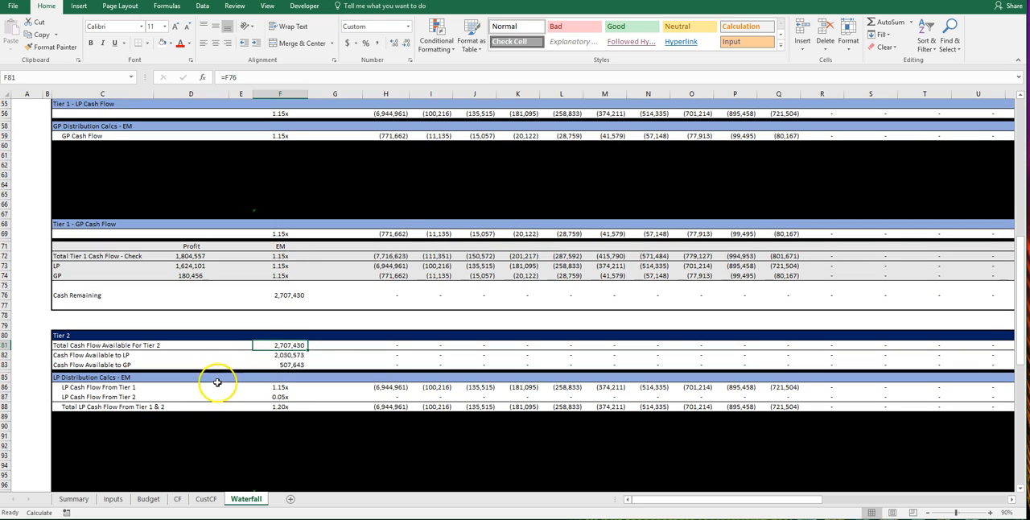
{"action": "left_click", "coordinate": [263, 354]}
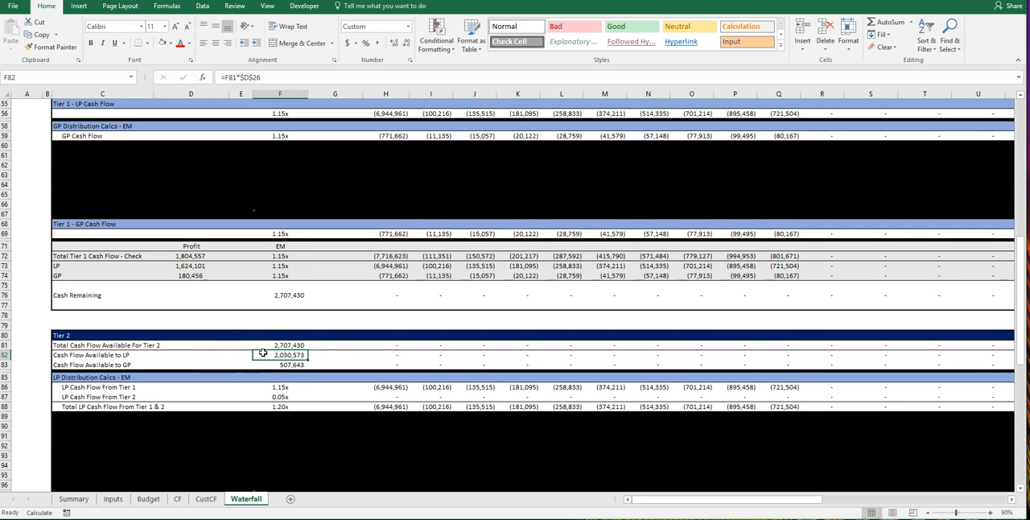
{"action": "left_click", "coordinate": [277, 364]}
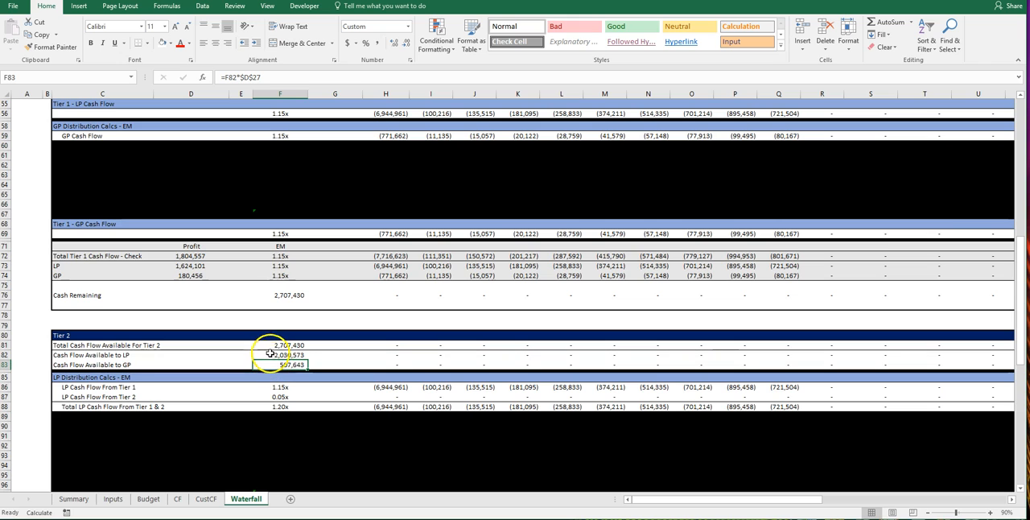
{"action": "left_click", "coordinate": [270, 353]}
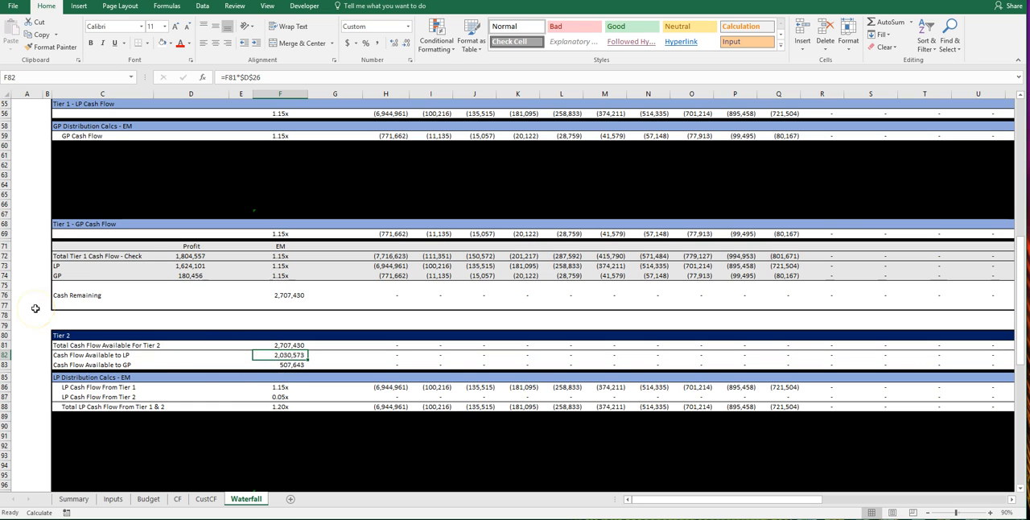
Step: Examine the general and limited partner return split formulas in Tier 2 along with the tier's return hurdle inputs
{"action": "scroll", "coordinate": [36, 309], "scroll_direction": "up", "scroll_amount": 13}
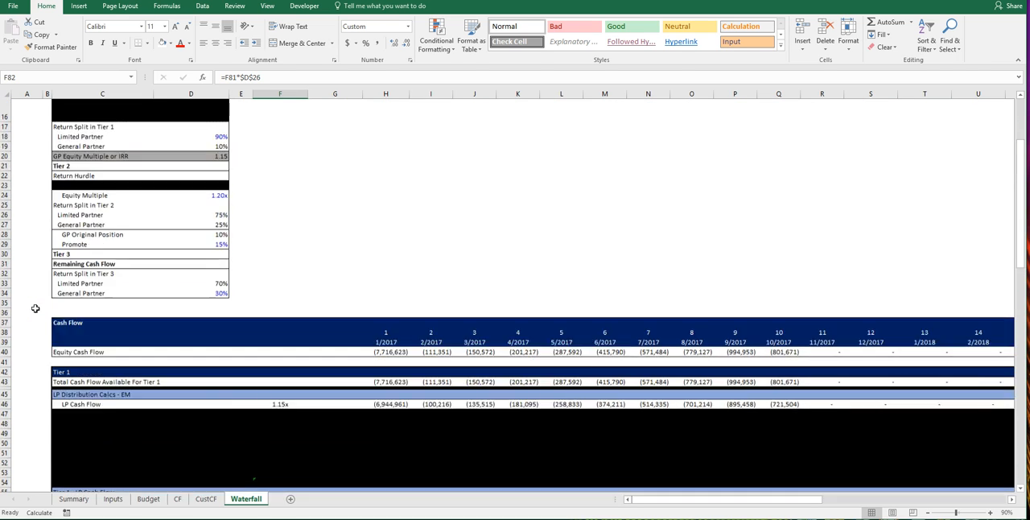
{"action": "scroll", "coordinate": [35, 308], "scroll_direction": "up", "scroll_amount": 4}
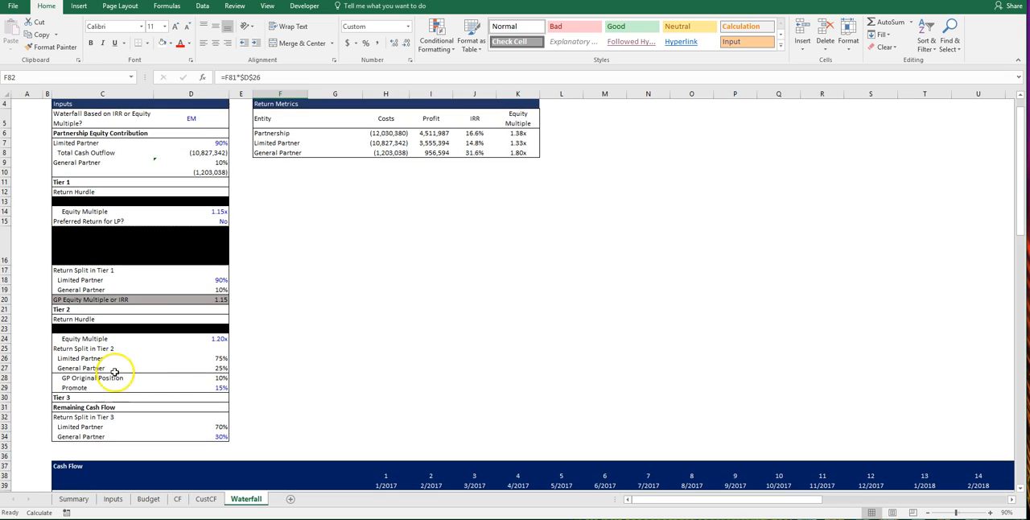
{"action": "left_click", "coordinate": [185, 368]}
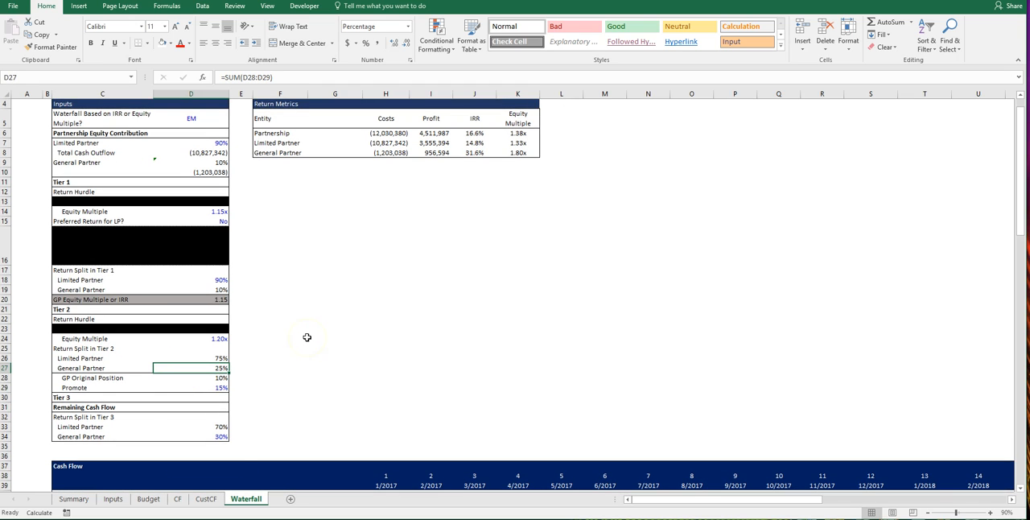
{"action": "key", "text": "Up"}
{"action": "key", "text": "Up"}
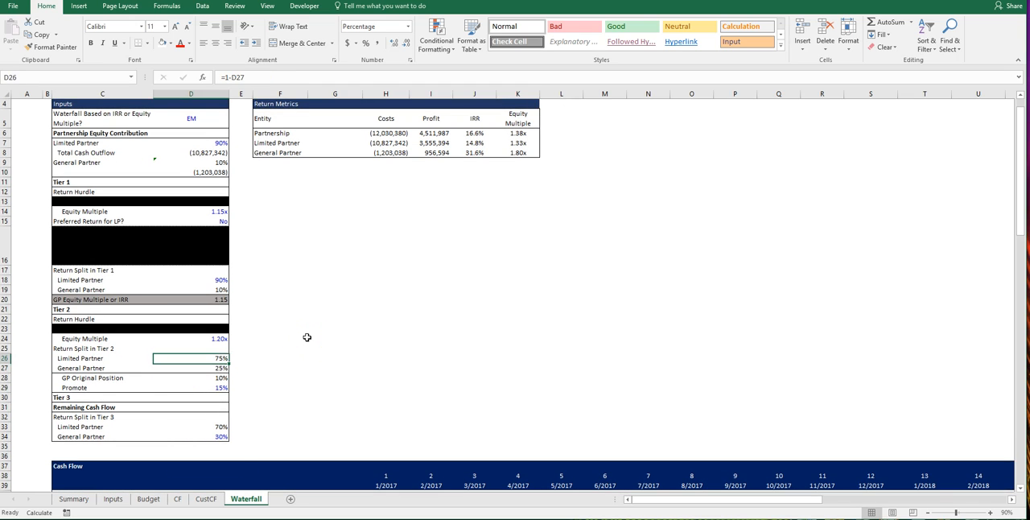
{"action": "key", "text": "Up"}
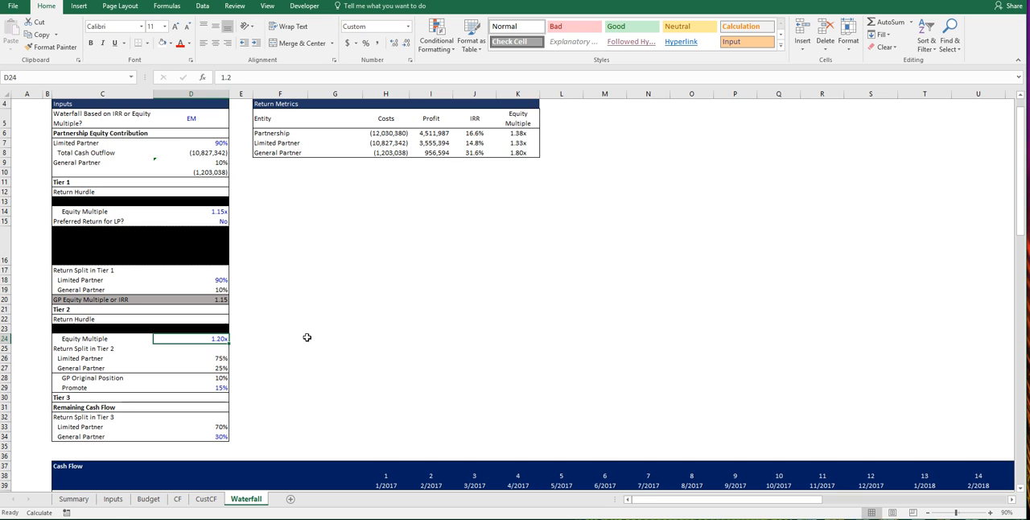
{"action": "key", "text": "Up"}
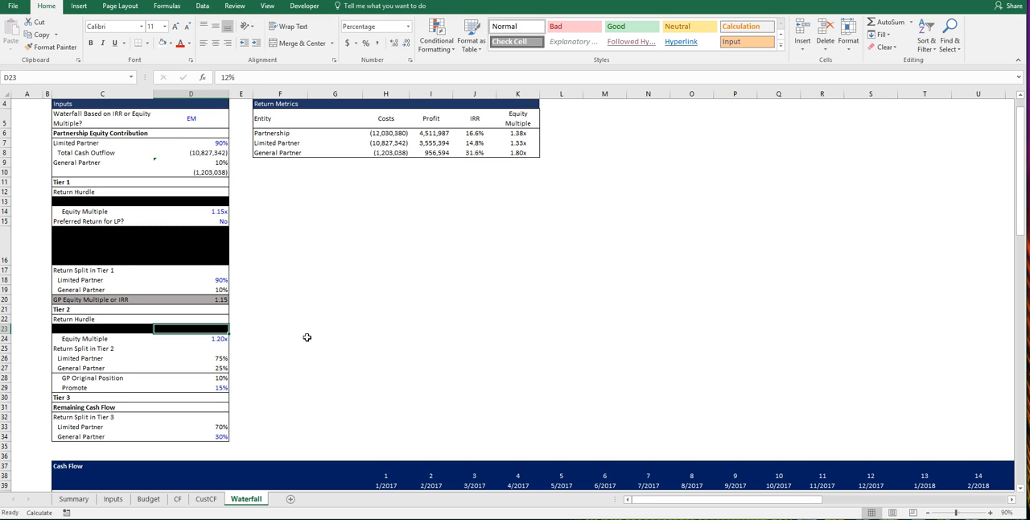
Step: Examine how the GP original position and the promote make up the general partner's return split in Tier 2
{"action": "key", "text": "Down"}
{"action": "key", "text": "Down"}
{"action": "key", "text": "Down"}
{"action": "key", "text": "Down"}
{"action": "key", "text": "Down"}
{"action": "key", "text": "Down"}
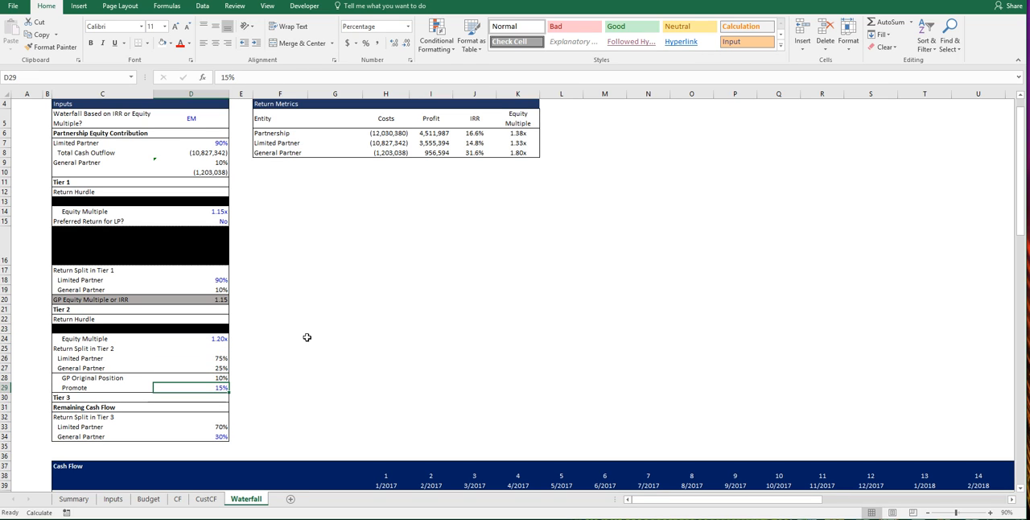
{"action": "key", "text": "Up"}
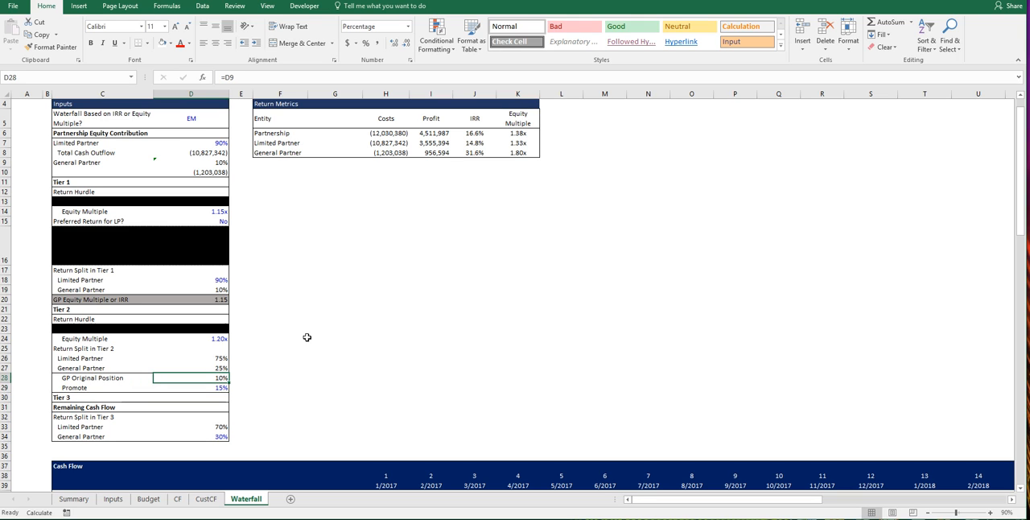
{"action": "key", "text": "Down"}
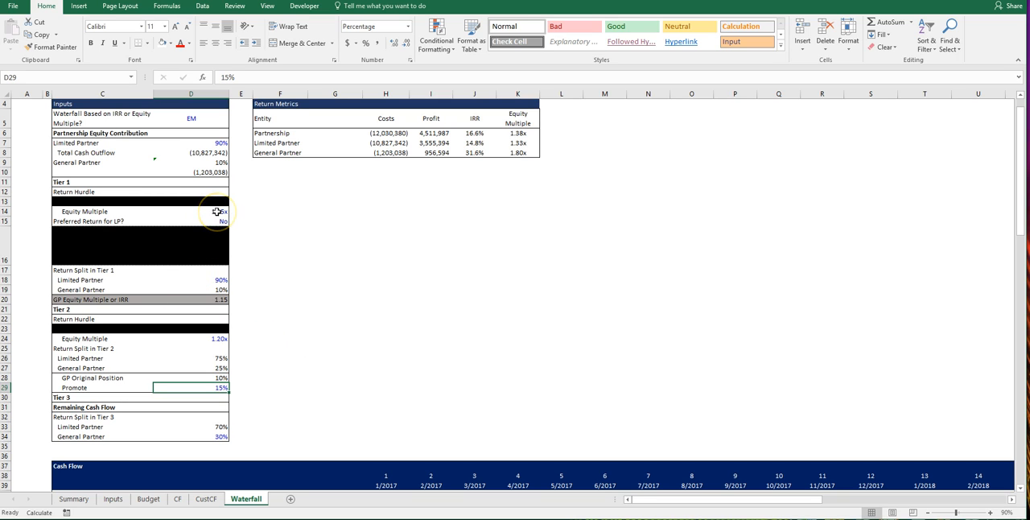
{"action": "left_click", "coordinate": [213, 368]}
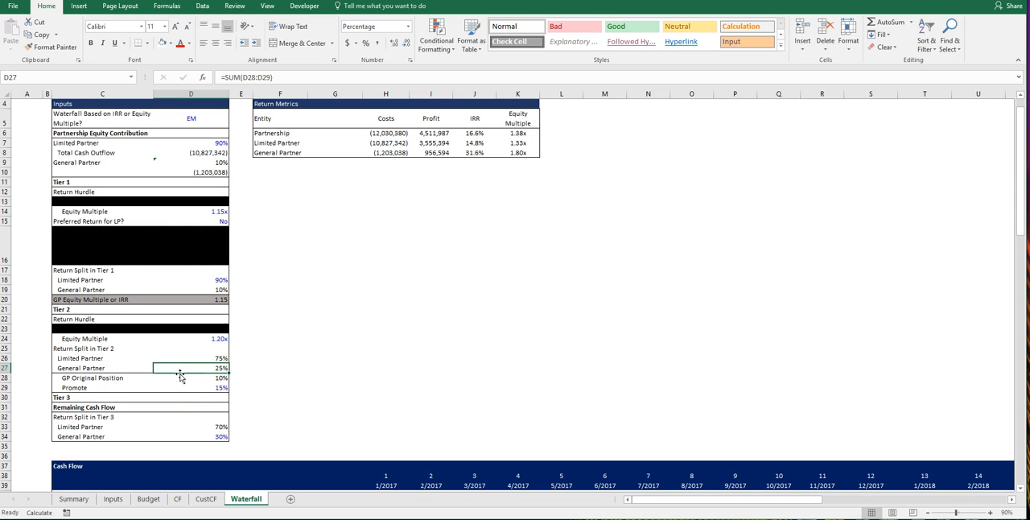
Step: Check the Tier 2 equity multiple hurdle against the total LP and GP cash flow multiples from Tiers 1 and 2 in F88 and F104
{"action": "left_click", "coordinate": [202, 340]}
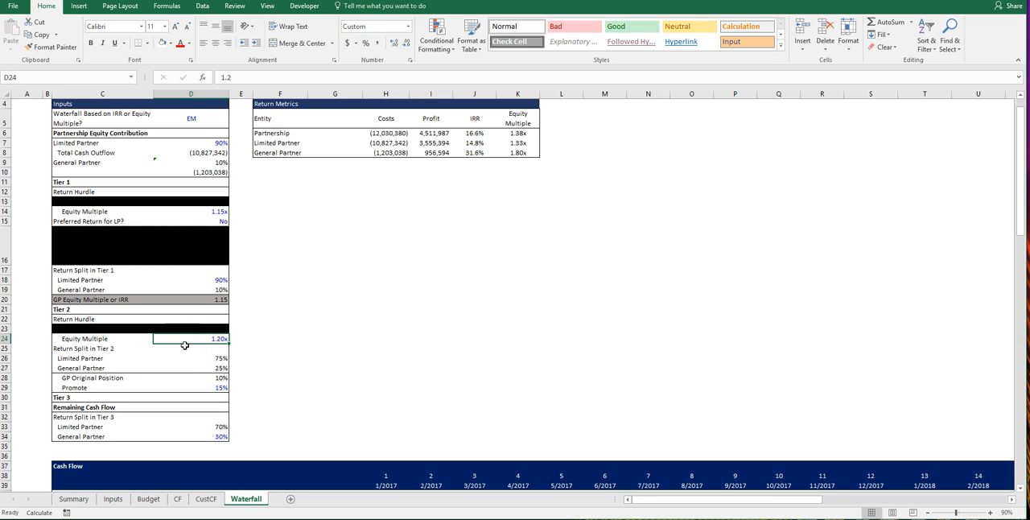
{"action": "left_click", "coordinate": [184, 344]}
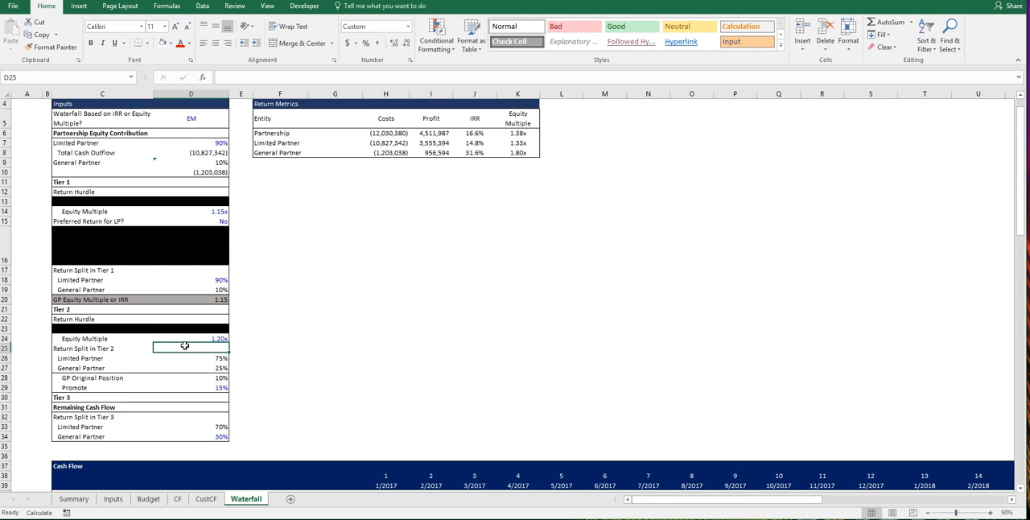
{"action": "scroll", "coordinate": [184, 345], "scroll_direction": "down", "scroll_amount": 9}
{"action": "scroll", "coordinate": [184, 344], "scroll_direction": "down", "scroll_amount": 2}
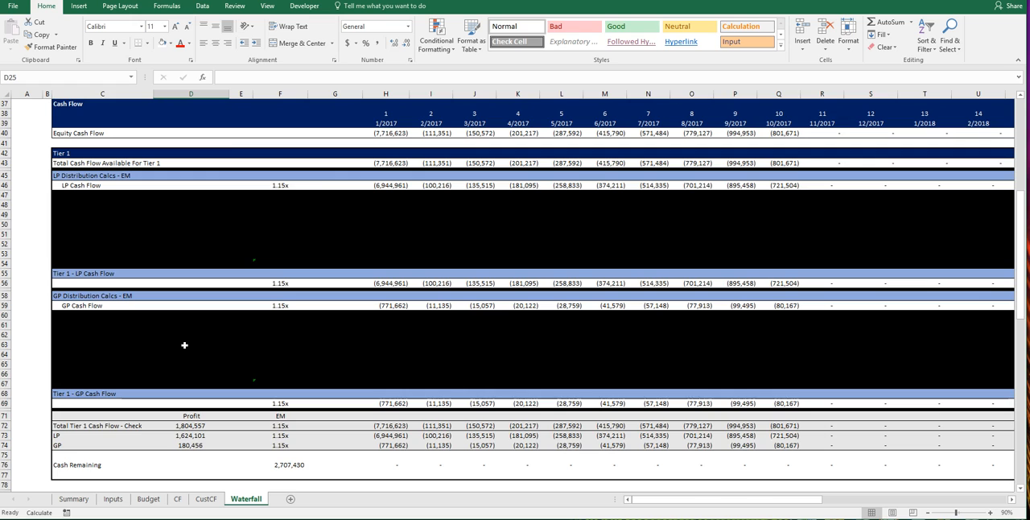
{"action": "scroll", "coordinate": [185, 344], "scroll_direction": "down", "scroll_amount": 11}
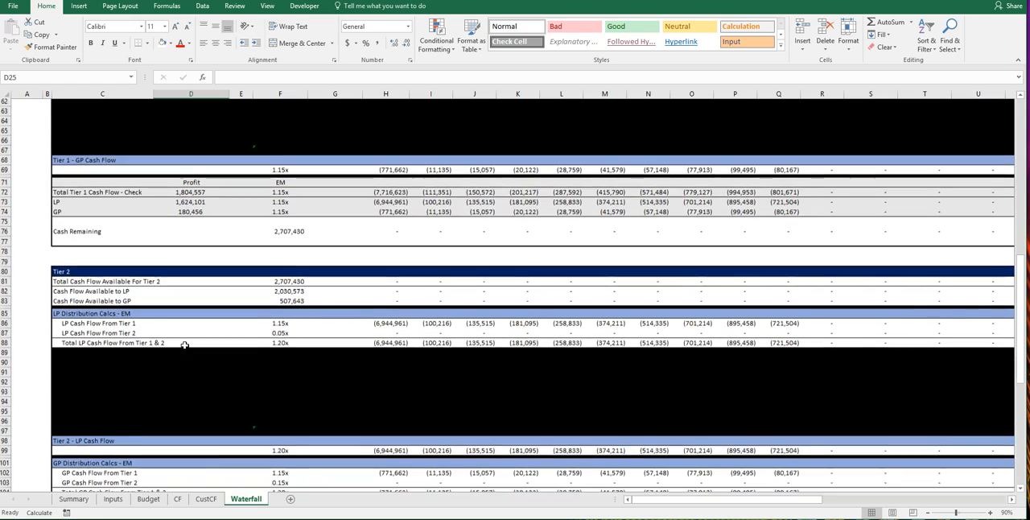
{"action": "scroll", "coordinate": [185, 344], "scroll_direction": "down", "scroll_amount": 1}
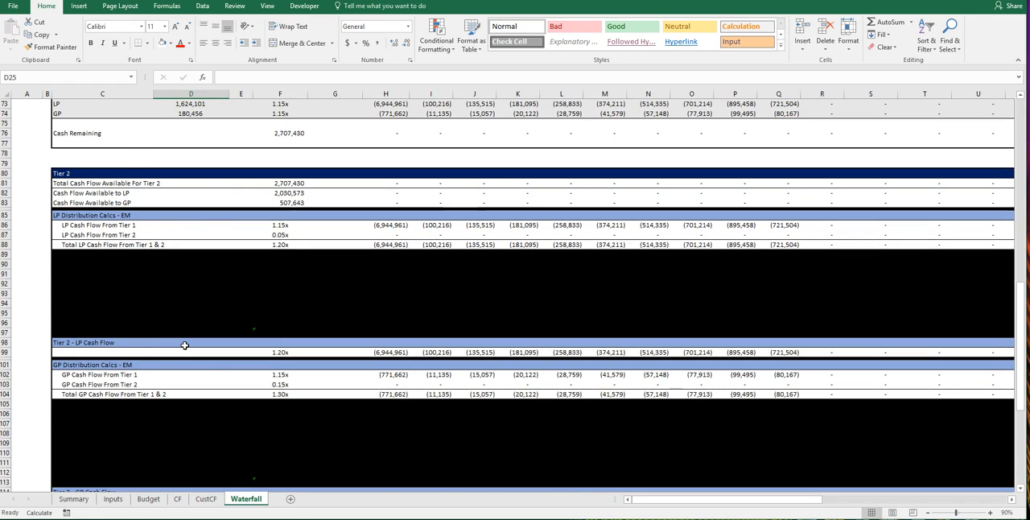
{"action": "scroll", "coordinate": [185, 344], "scroll_direction": "down", "scroll_amount": 1}
{"action": "scroll", "coordinate": [185, 345], "scroll_direction": "down", "scroll_amount": 1}
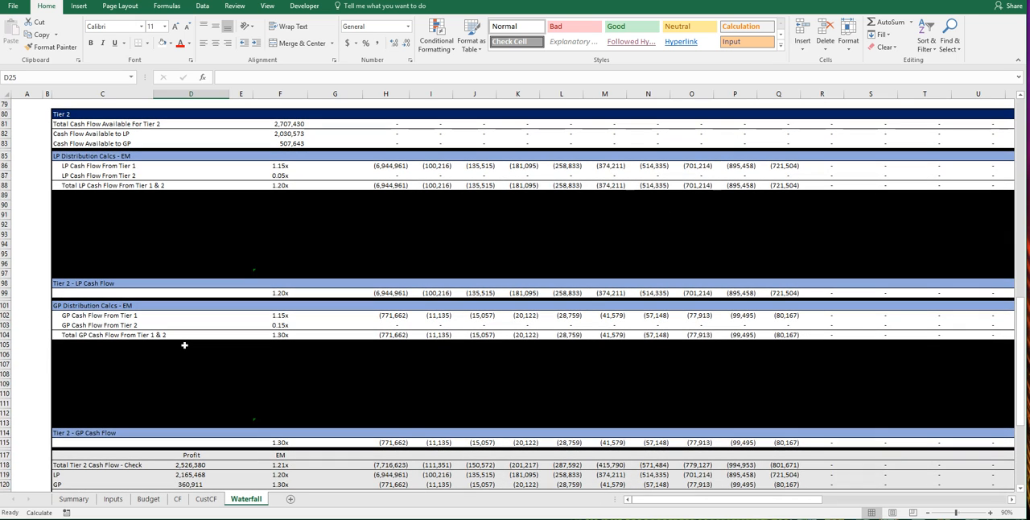
{"action": "left_click", "coordinate": [290, 185]}
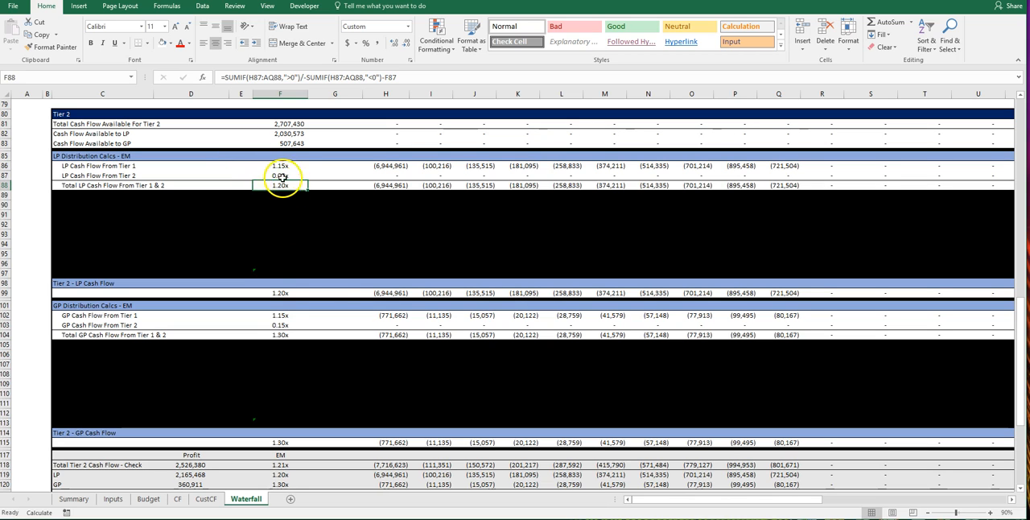
{"action": "left_click", "coordinate": [281, 335]}
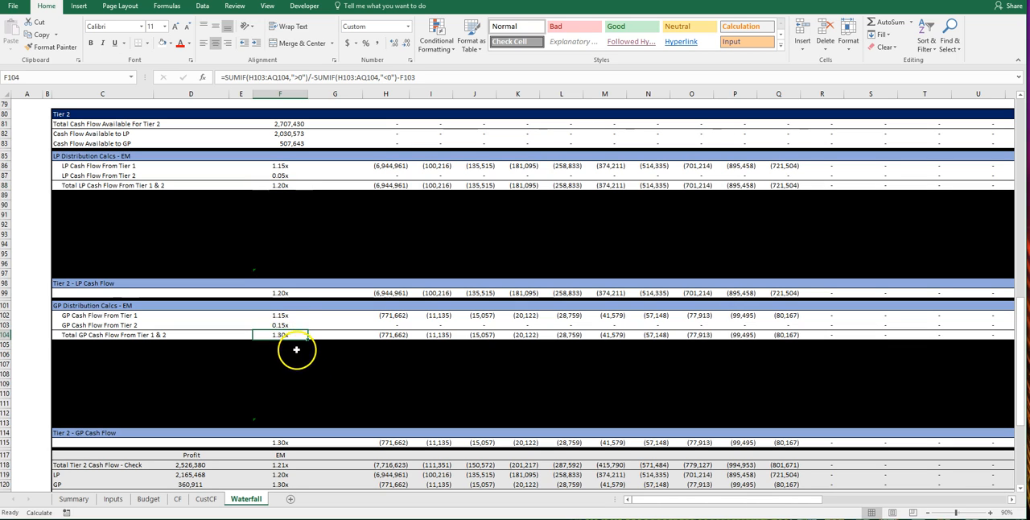
Step: Review the LP equity multiple in the Tier 2 check section and inspect the cash remaining formula in F122
{"action": "scroll", "coordinate": [288, 338], "scroll_direction": "down", "scroll_amount": 3}
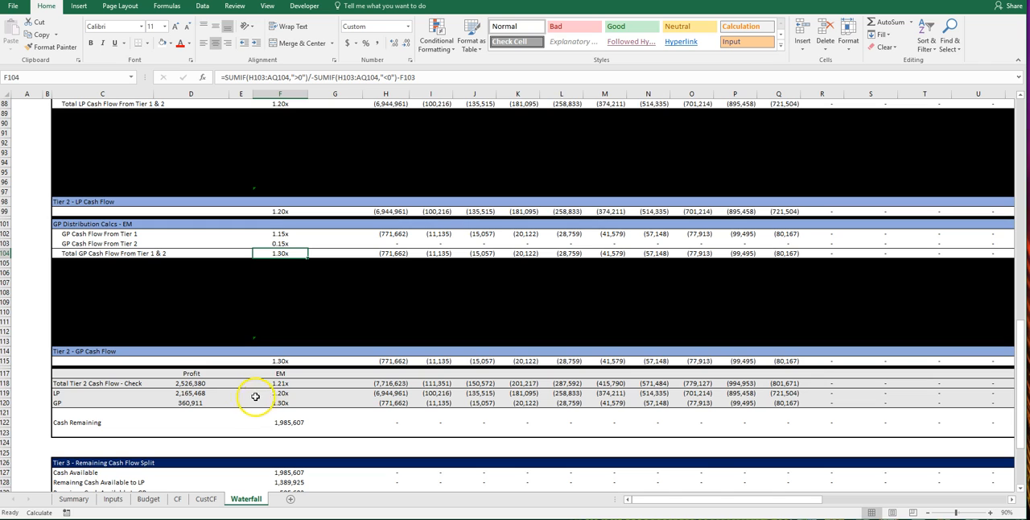
{"action": "left_click", "coordinate": [271, 394]}
{"action": "left_click", "coordinate": [268, 422]}
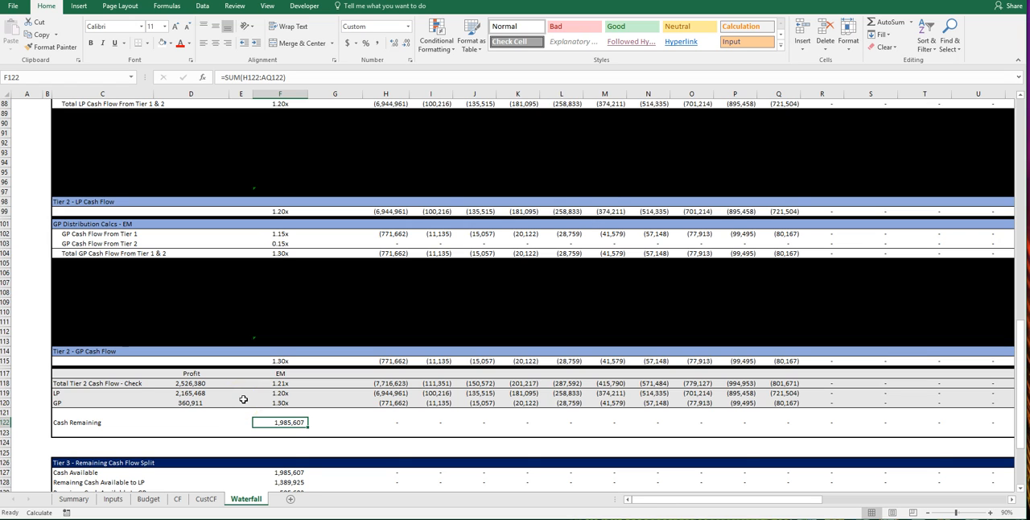
{"action": "scroll", "coordinate": [243, 399], "scroll_direction": "down", "scroll_amount": 1}
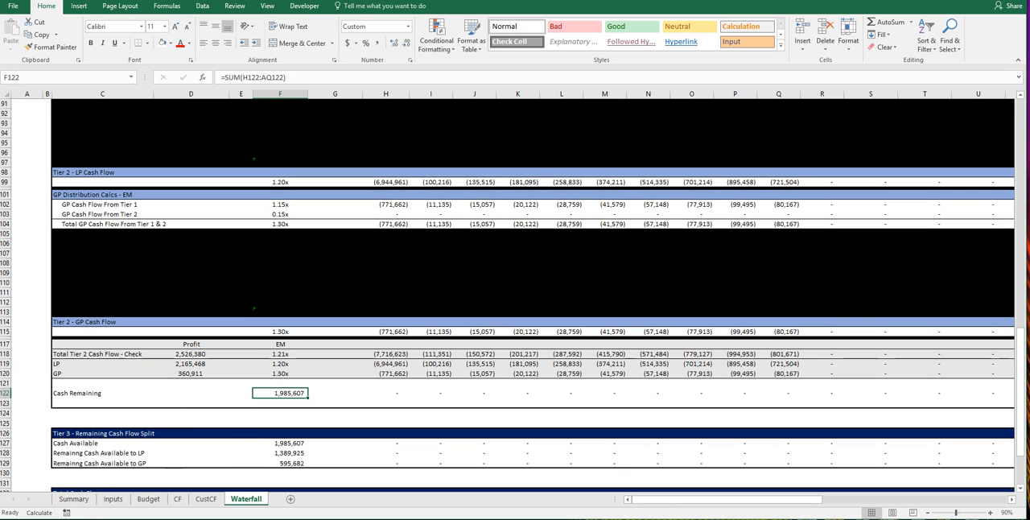
Step: Examine the Tier 3 return split inputs for the general partner and the limited partner in D34 and D33
{"action": "left_click", "coordinate": [27, 362]}
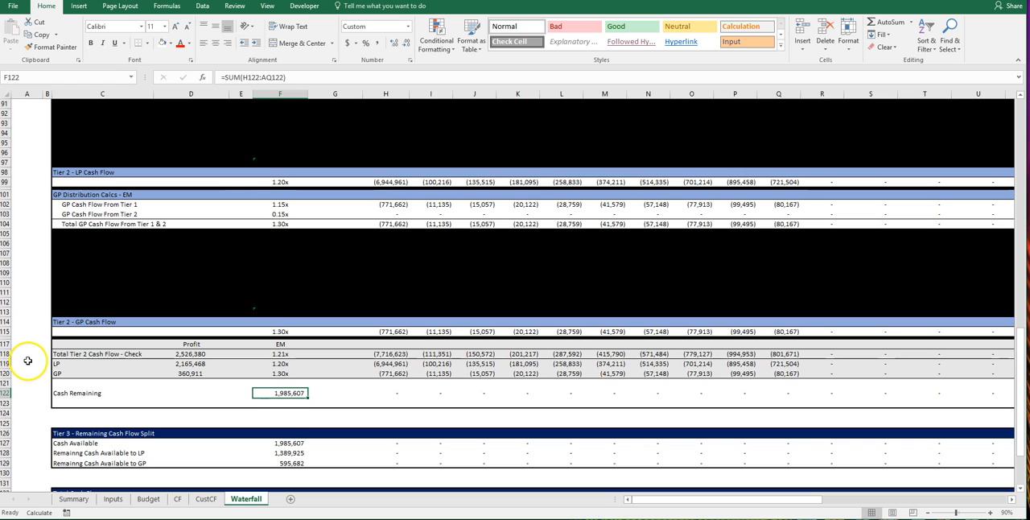
{"action": "scroll", "coordinate": [29, 362], "scroll_direction": "up", "scroll_amount": 3}
{"action": "scroll", "coordinate": [29, 362], "scroll_direction": "up", "scroll_amount": 20}
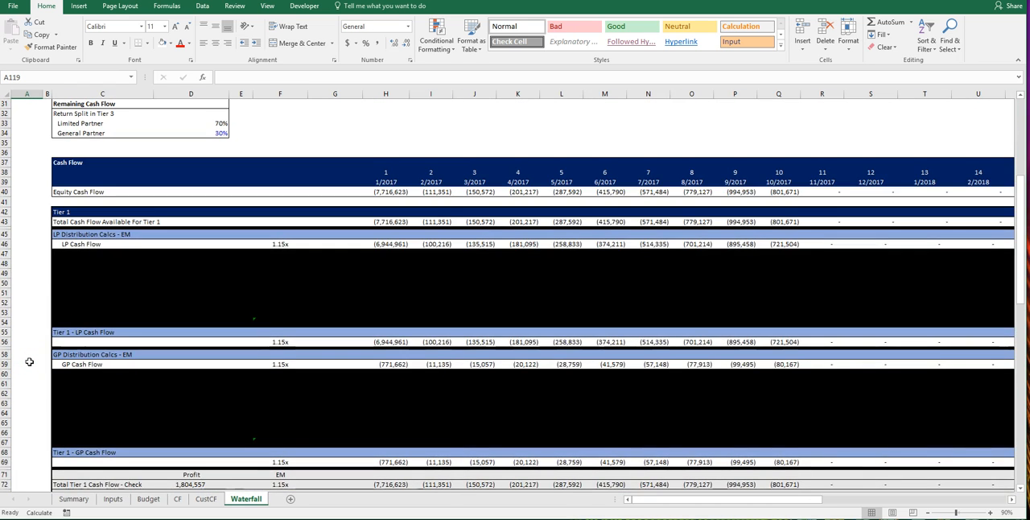
{"action": "scroll", "coordinate": [34, 325], "scroll_direction": "up", "scroll_amount": 1}
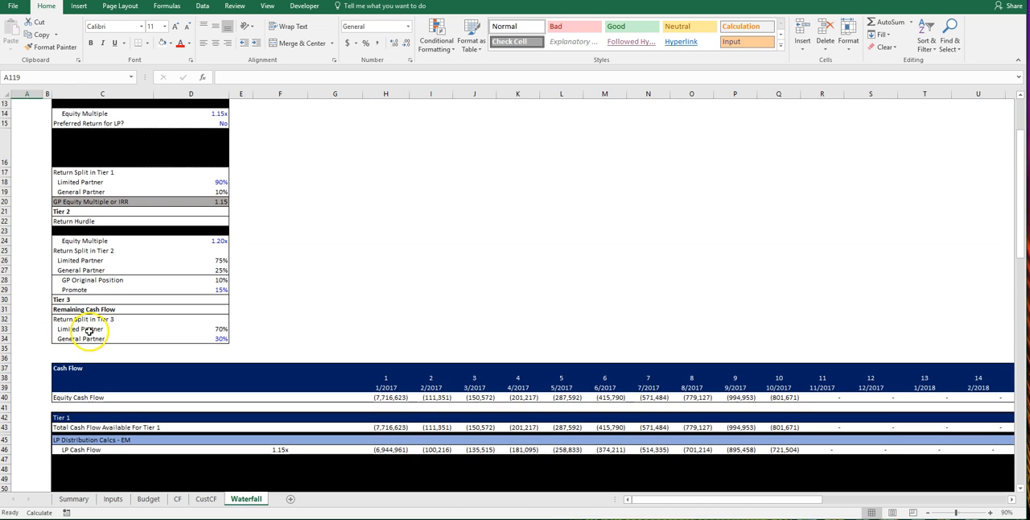
{"action": "left_click", "coordinate": [91, 320]}
{"action": "left_click", "coordinate": [93, 338]}
{"action": "left_click", "coordinate": [193, 339]}
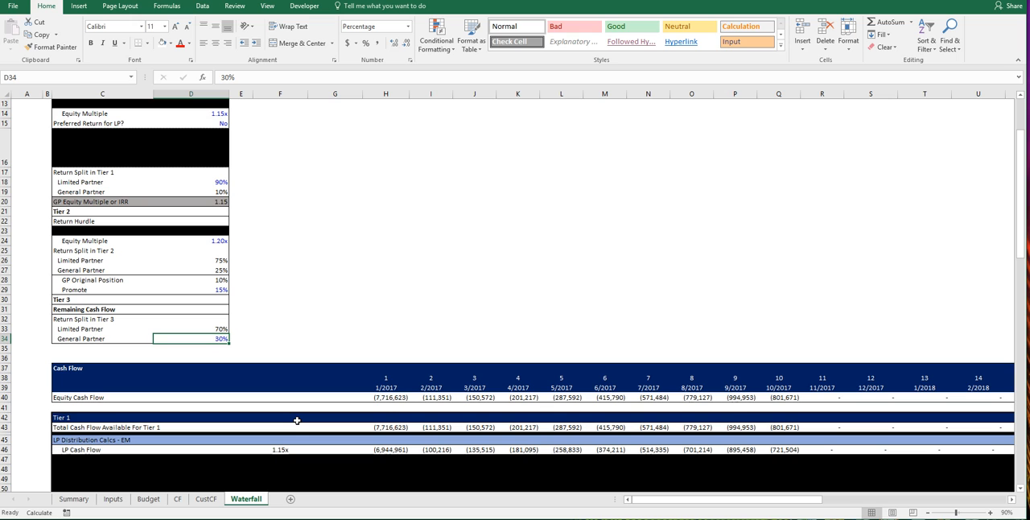
{"action": "left_click", "coordinate": [220, 328]}
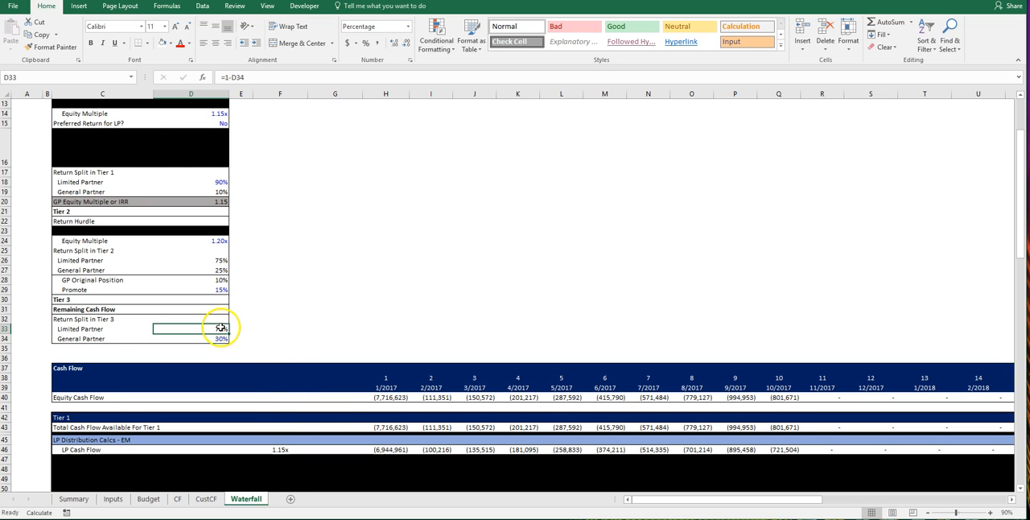
Step: Review the Tier 3 remaining cash flow split between LP and GP and the Total Cash Flow section beneath it
{"action": "scroll", "coordinate": [249, 357], "scroll_direction": "down", "scroll_amount": 15}
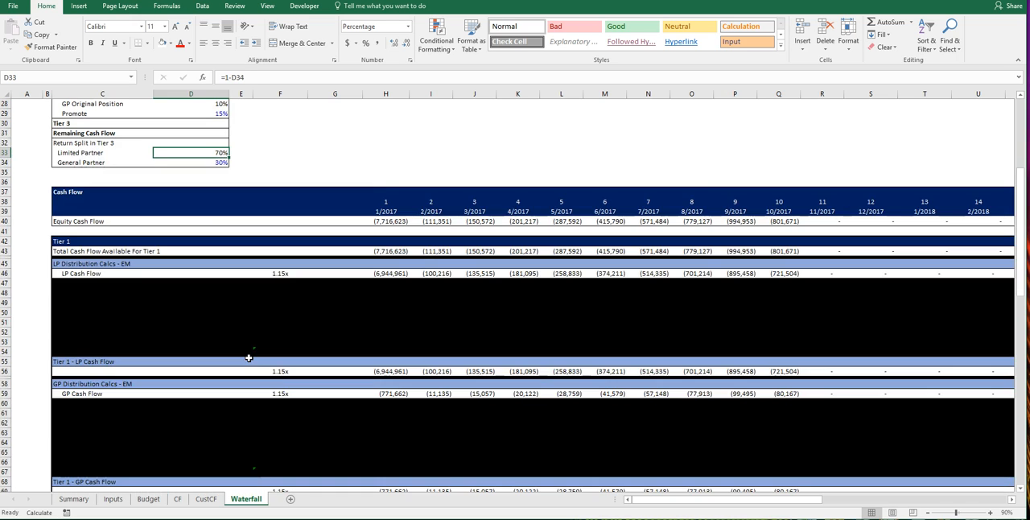
{"action": "scroll", "coordinate": [248, 357], "scroll_direction": "down", "scroll_amount": 12}
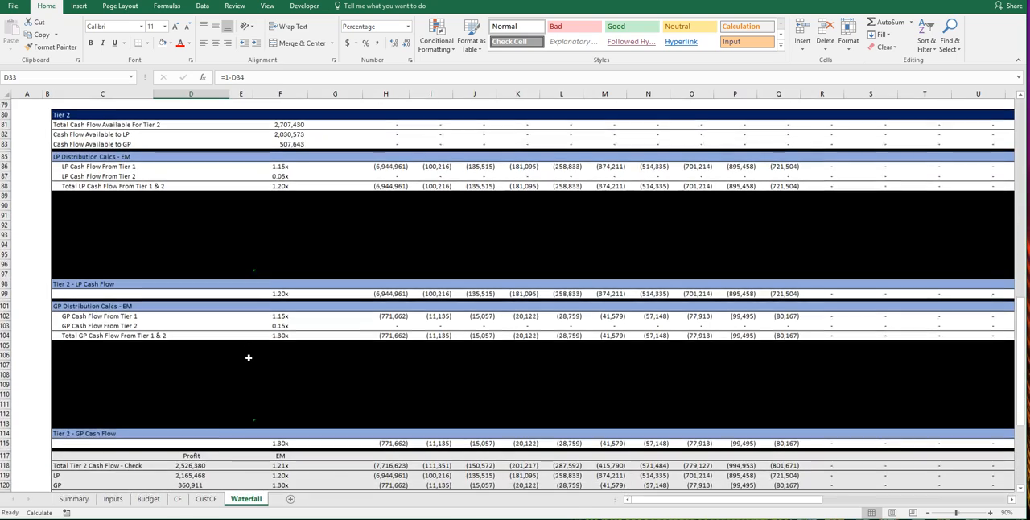
{"action": "scroll", "coordinate": [249, 358], "scroll_direction": "down", "scroll_amount": 1}
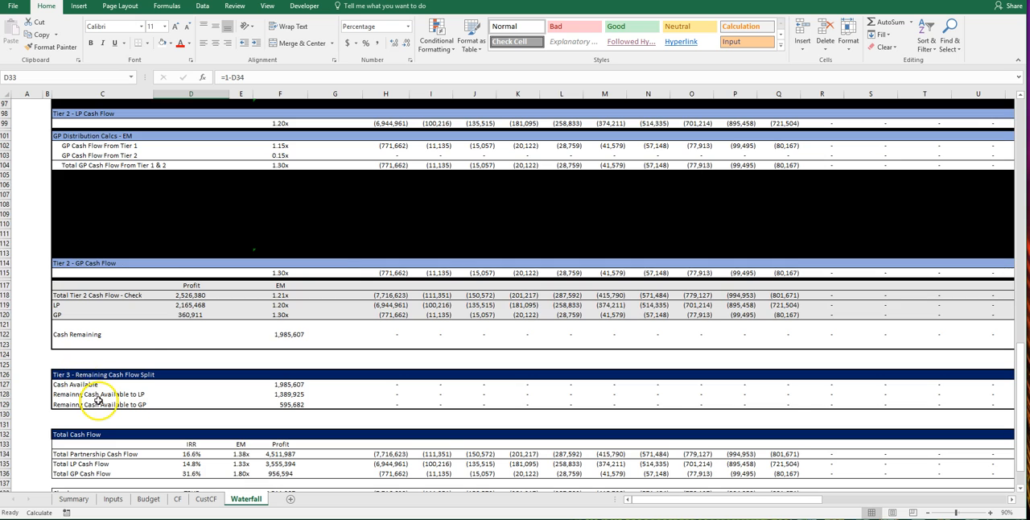
{"action": "scroll", "coordinate": [84, 395], "scroll_direction": "down", "scroll_amount": 3}
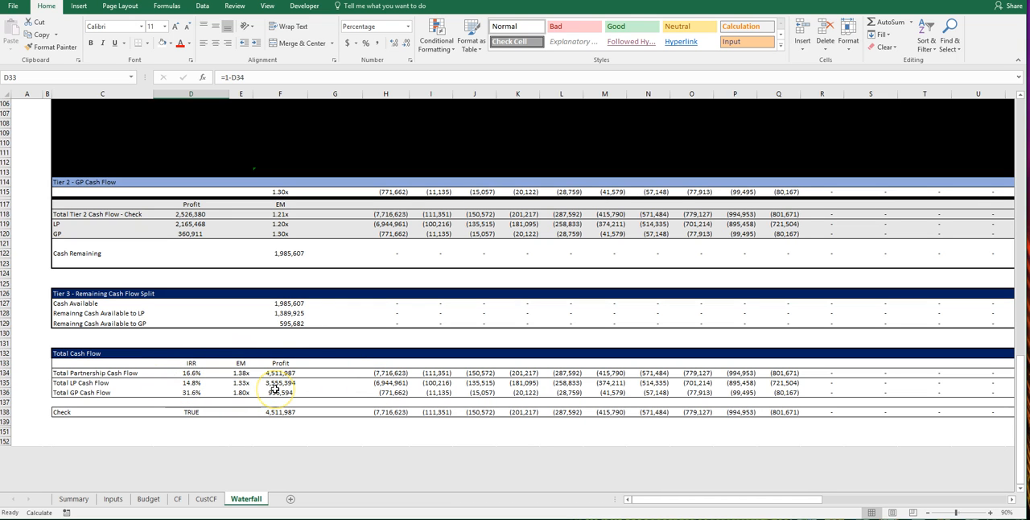
Step: Return to the Return Metrics table at the start of the sheet and select its heading in F4
{"action": "scroll", "coordinate": [258, 393], "scroll_direction": "up", "scroll_amount": 18}
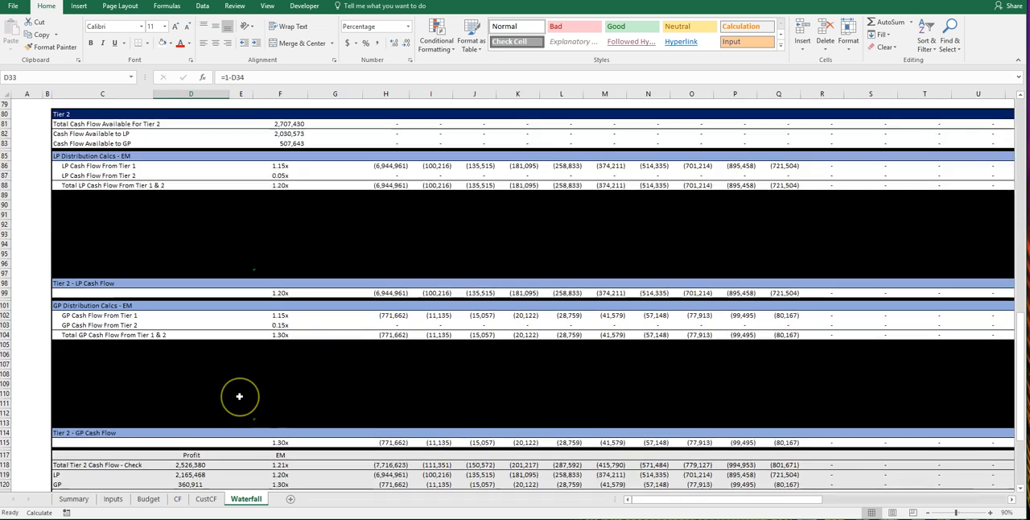
{"action": "scroll", "coordinate": [239, 396], "scroll_direction": "up", "scroll_amount": 17}
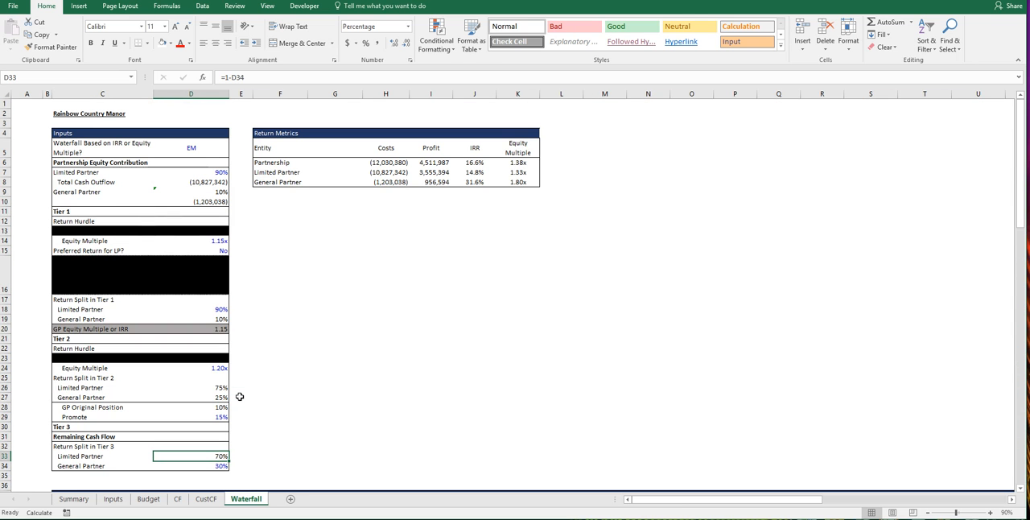
{"action": "left_click", "coordinate": [274, 132]}
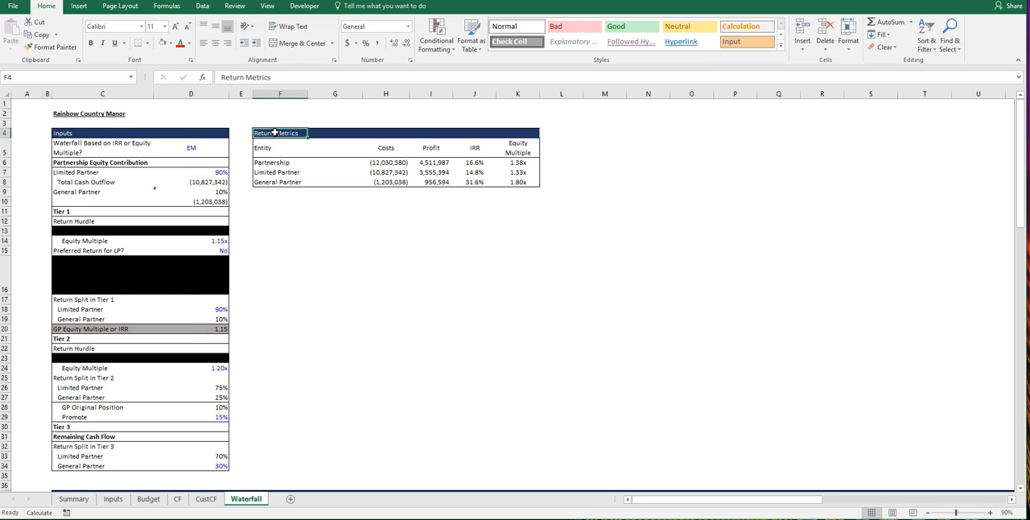